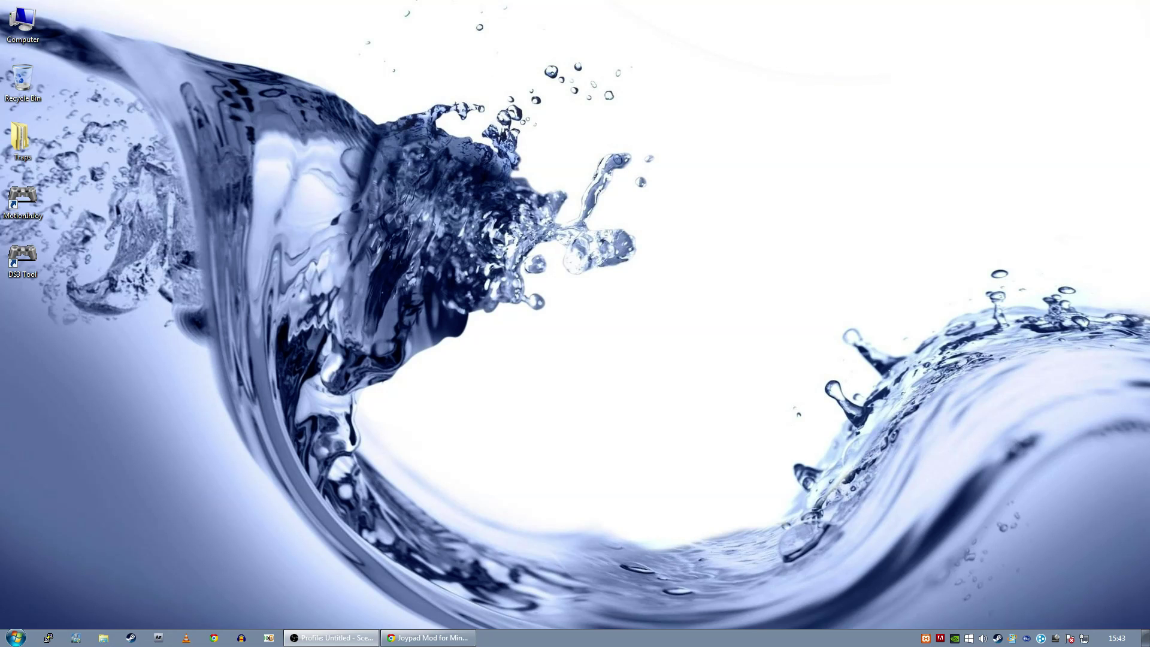
# Switch to Chrome and look over the open Minecraft Forge and Joypad Mod pages.
pyautogui.click(426, 637)
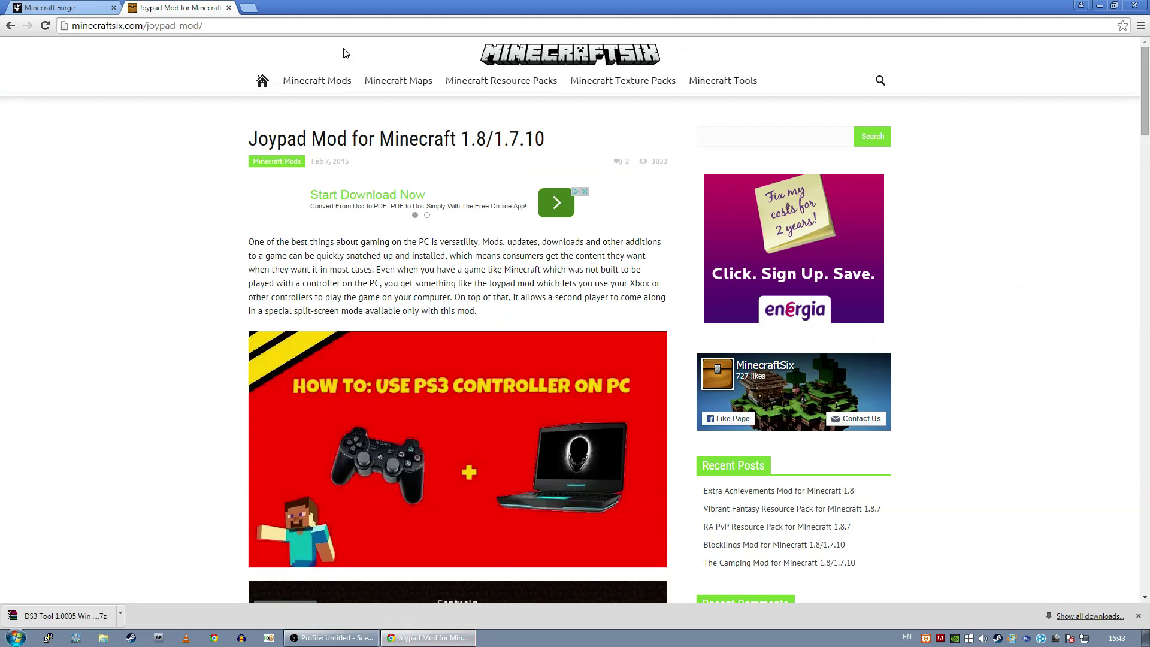
pyautogui.click(49, 7)
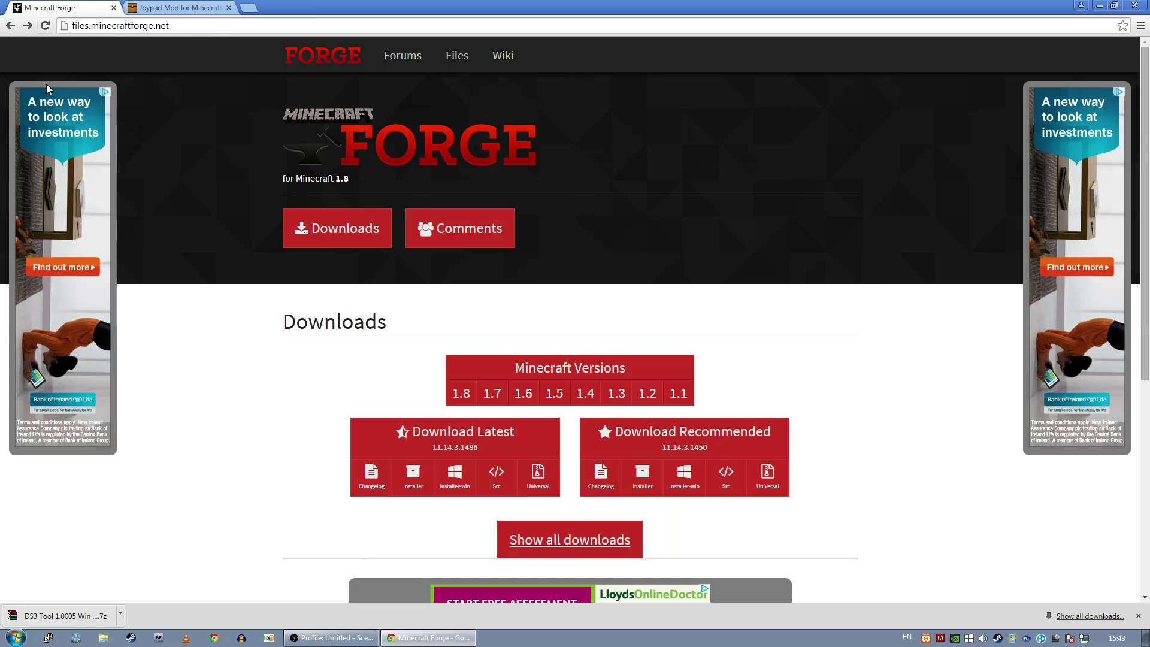
pyautogui.click(196, 7)
pyautogui.click(25, 5)
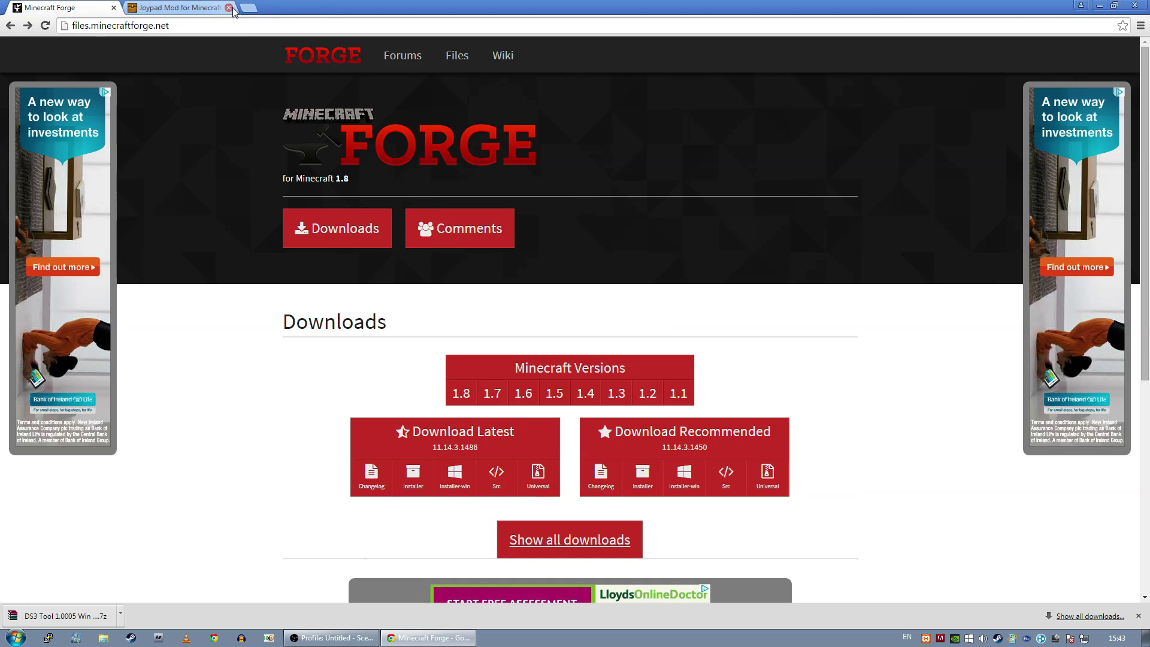
# Search Google for "minecraft forge" in a new tab.
pyautogui.click(249, 9)
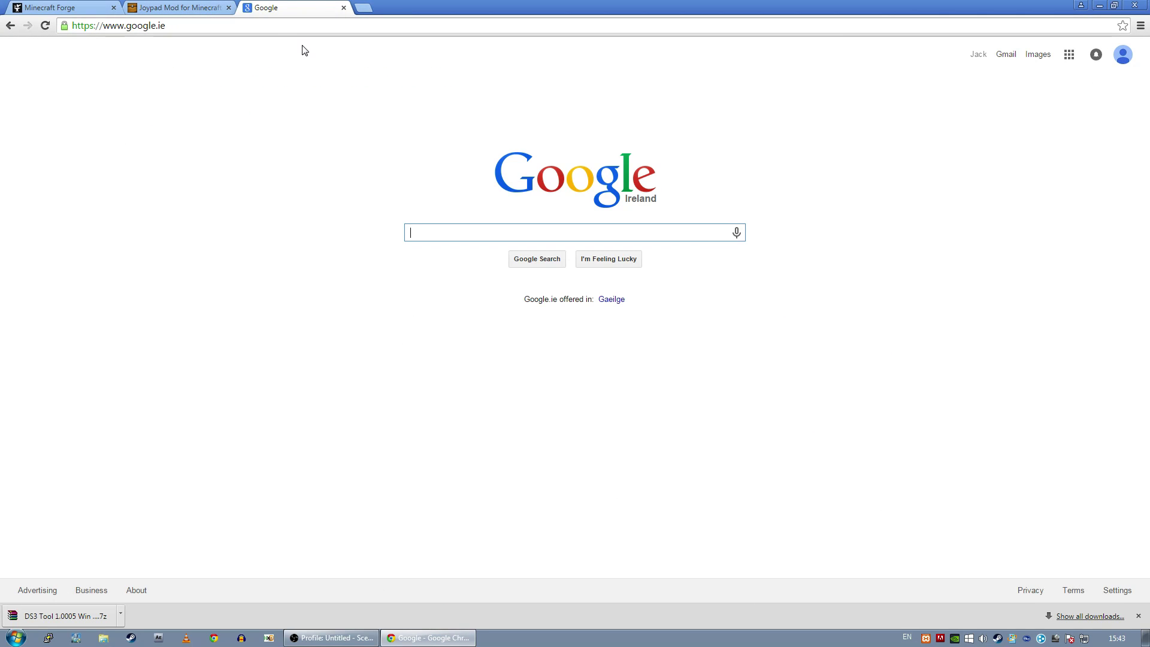
pyautogui.write('minecraft')
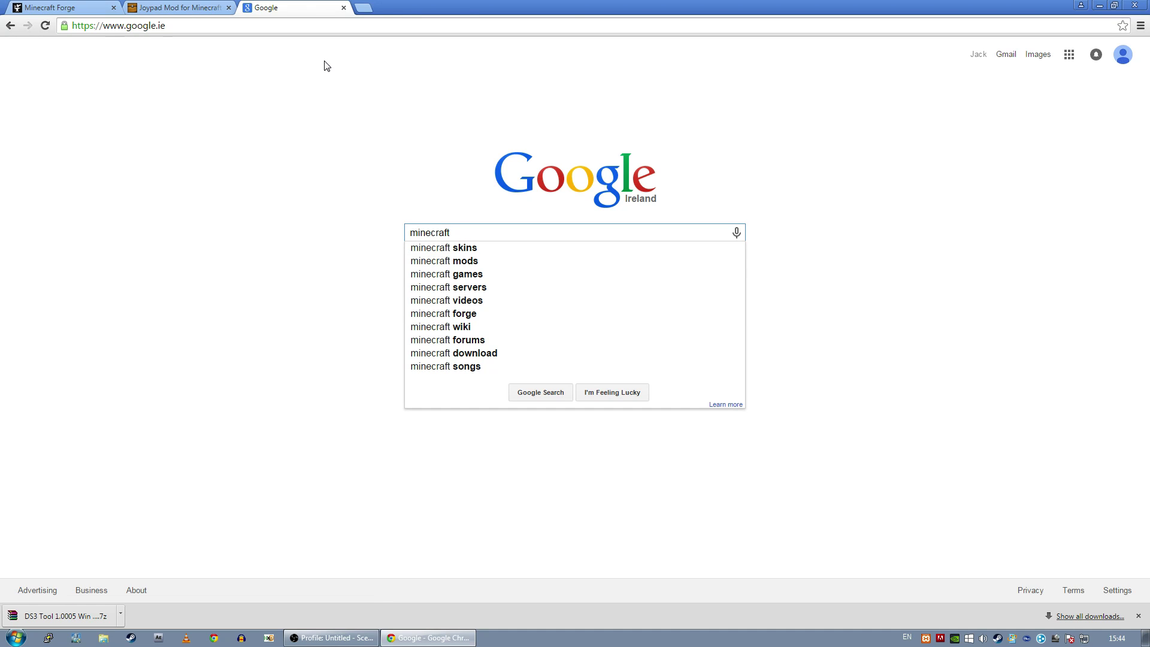
pyautogui.press('Down')
pyautogui.press('Down')
pyautogui.press('Down')
pyautogui.press('Down')
pyautogui.press('Down')
pyautogui.press('Down')
pyautogui.press('Return')
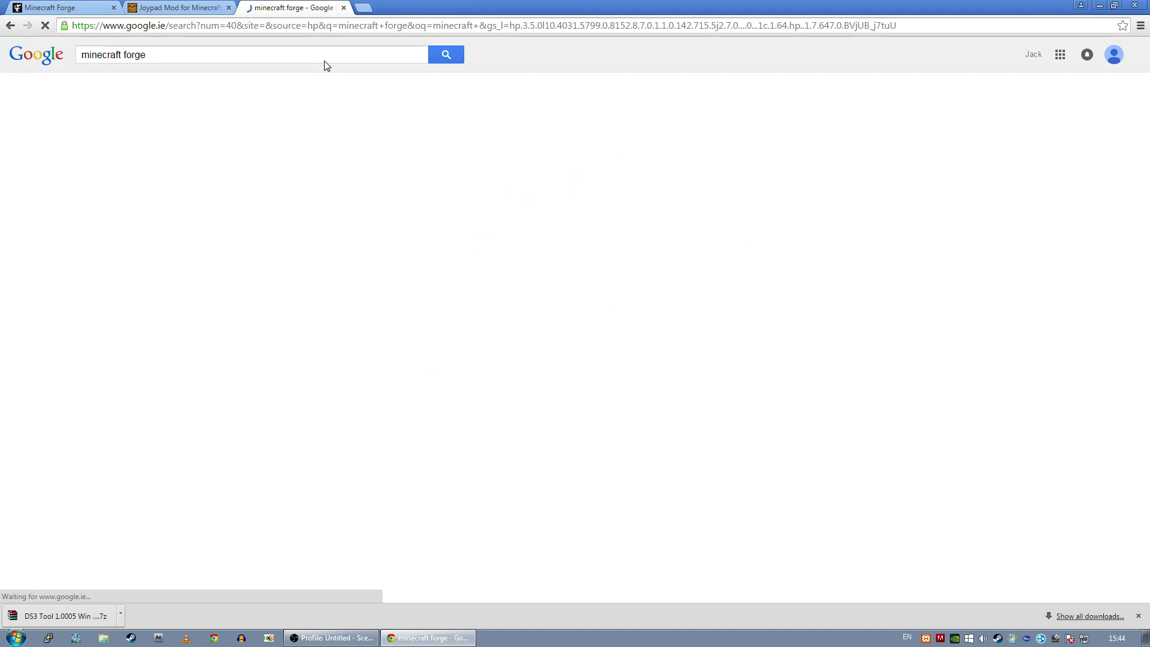
# Open the Minecraft Forge site and download the Windows installer of the latest version, 11.14.3.1486, skipping the advertisement.
pyautogui.click(138, 149)
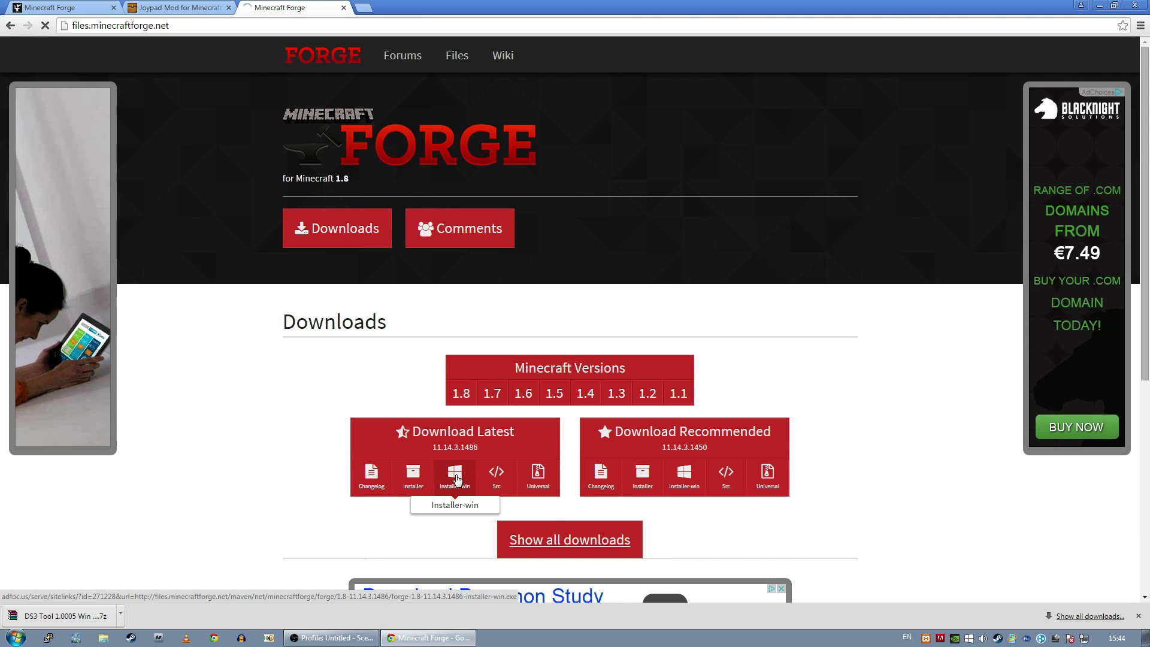
pyautogui.click(456, 478)
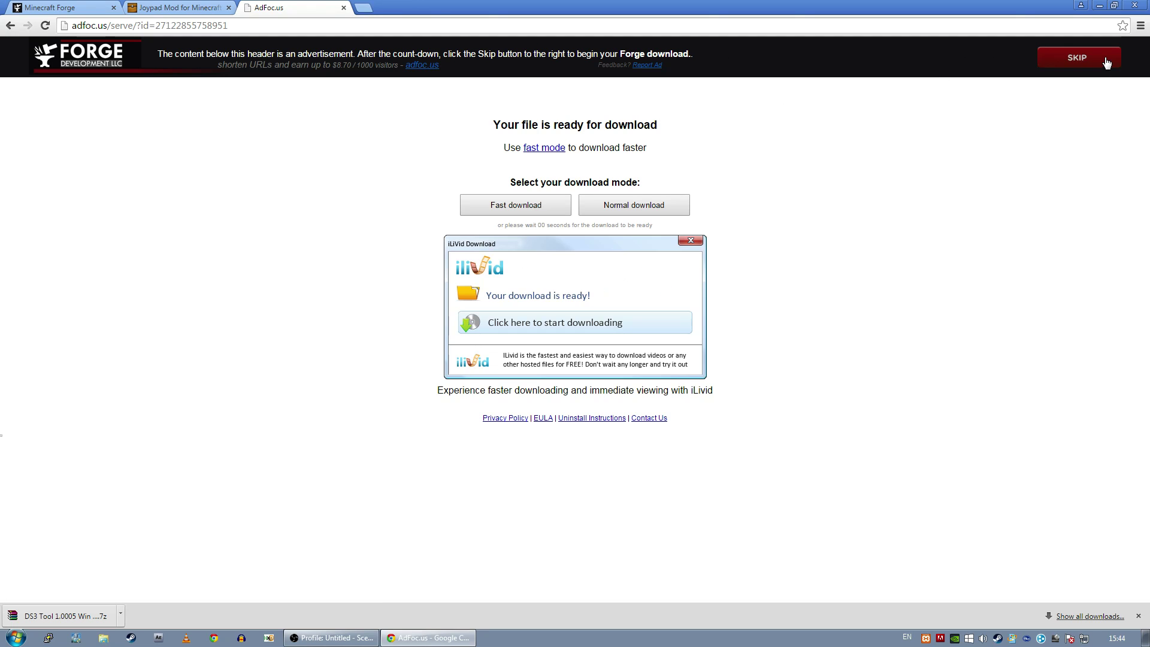
pyautogui.click(1103, 59)
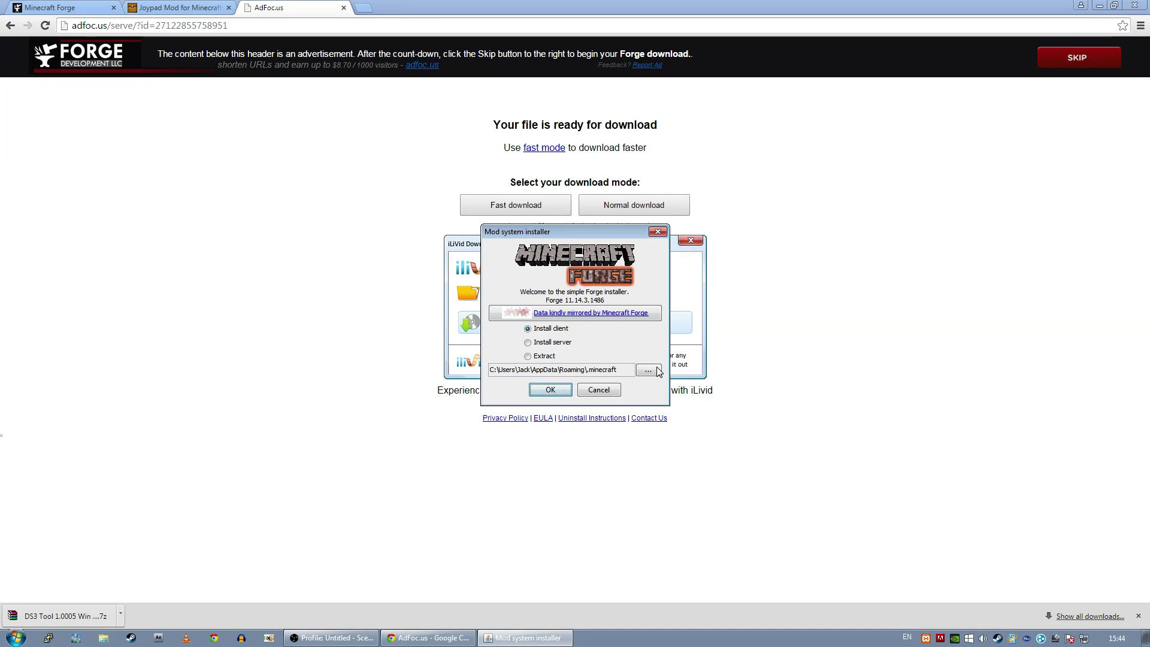
# Install the Forge client into the default .minecraft folder and close the advertisement page.
pyautogui.click(547, 391)
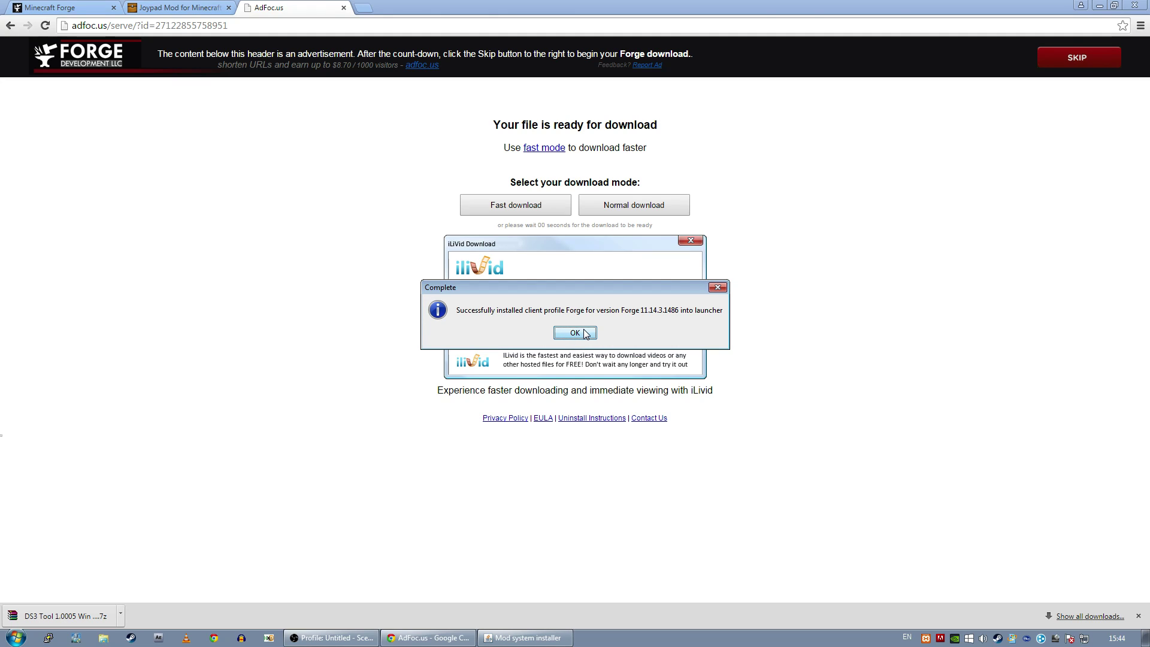
pyautogui.click(575, 333)
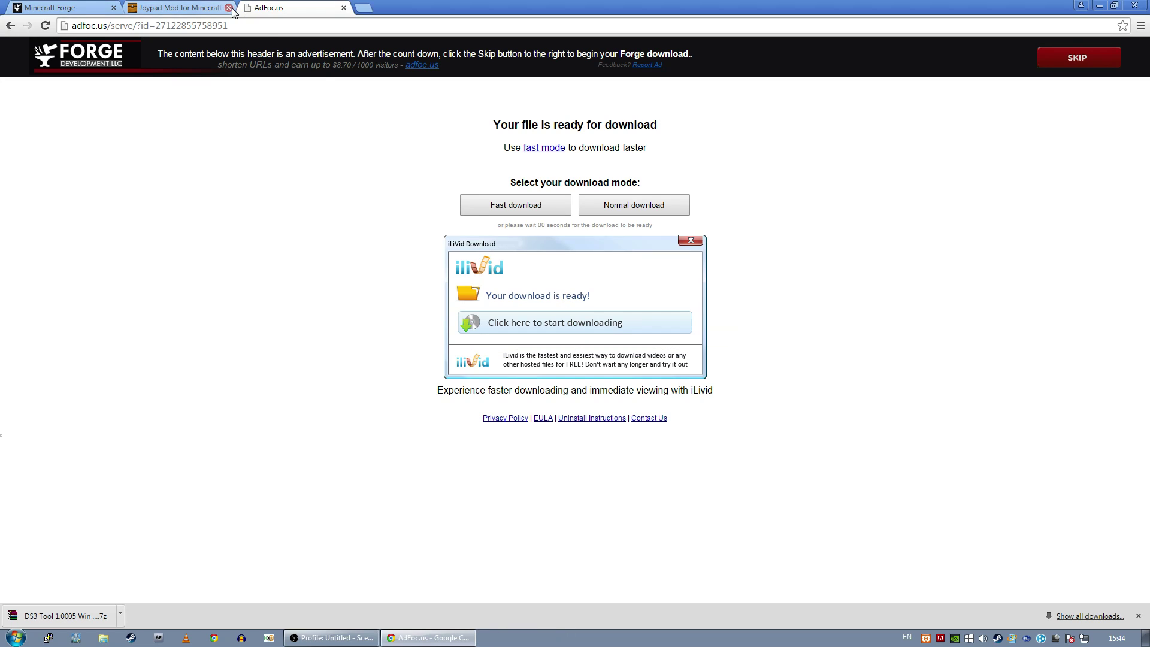
pyautogui.click(343, 8)
# Search Google for "minecraft joypad mod 1.8" in a new tab.
pyautogui.click(180, 7)
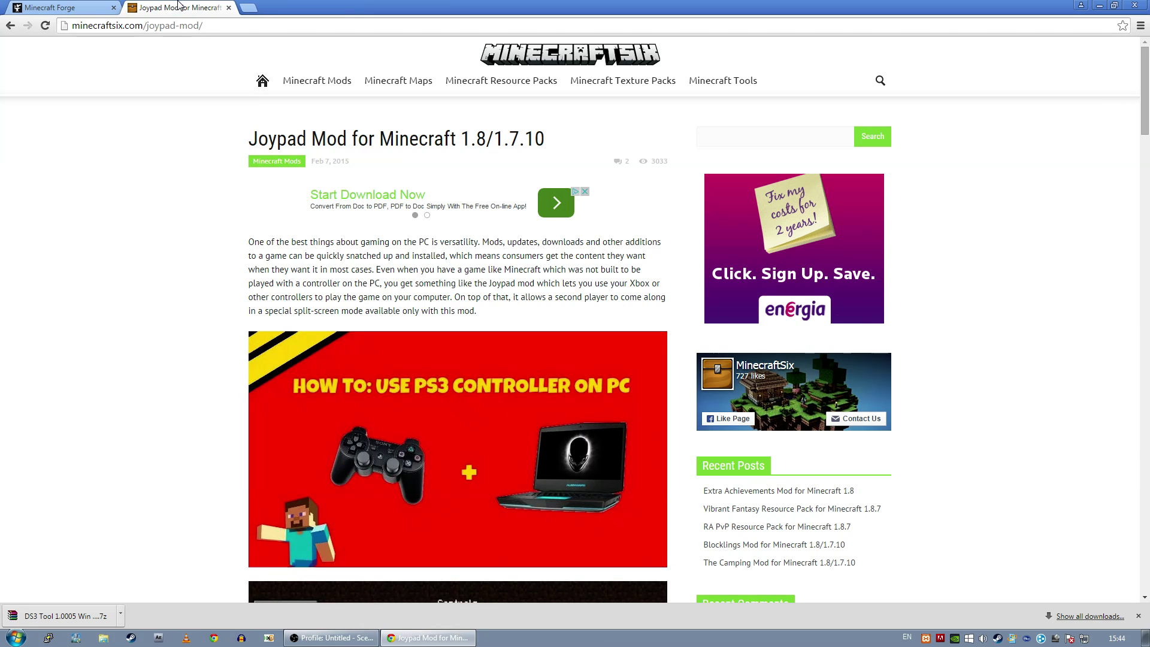
pyautogui.click(248, 8)
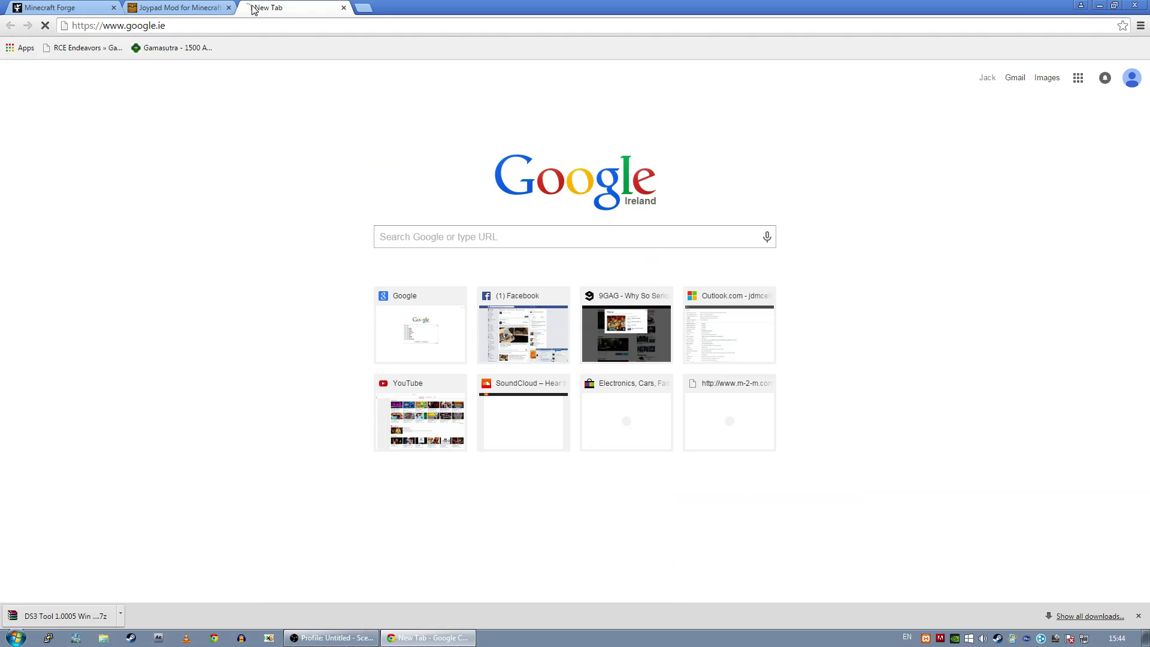
pyautogui.write('mine')
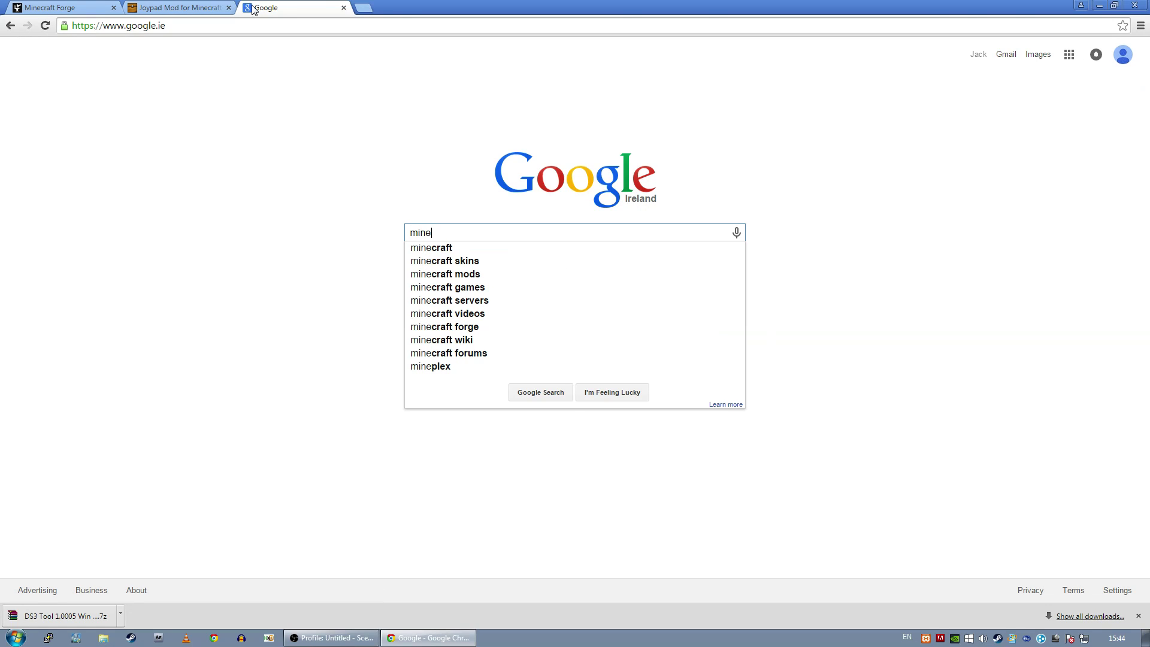
pyautogui.write('craft joy')
pyautogui.press('Down')
pyautogui.press('Down')
pyautogui.press('Down')
pyautogui.press('Return')
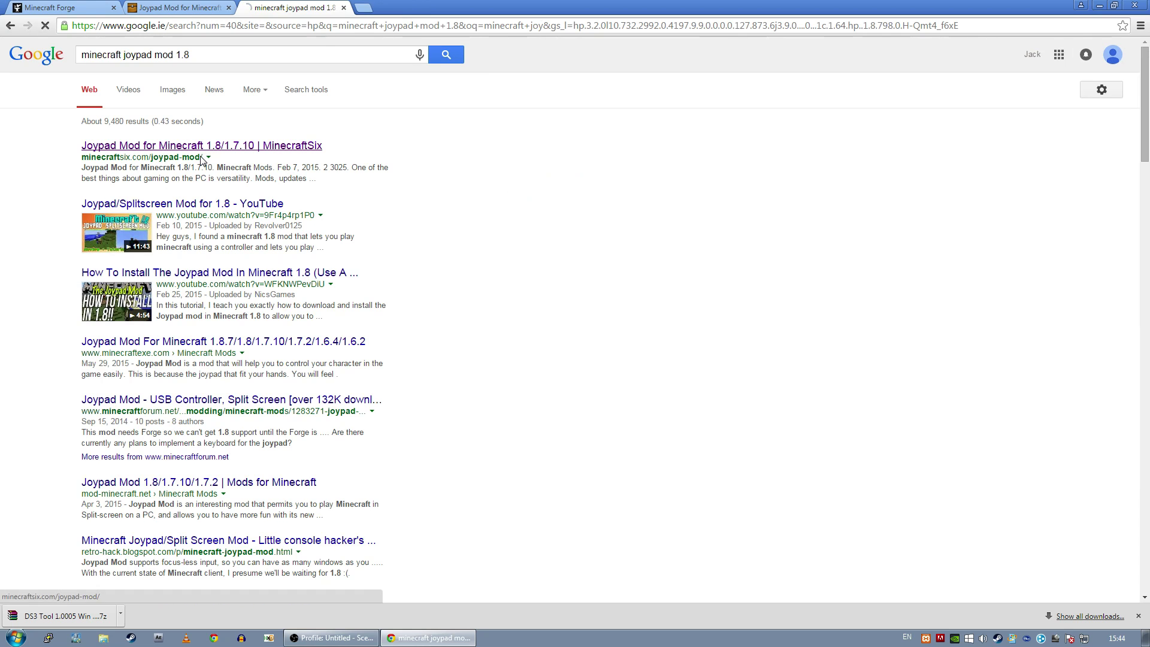
# Open the MinecraftSix Joypad Mod page from the results and go to its download links.
pyautogui.click(159, 151)
pyautogui.scroll(-20, 354, 316)
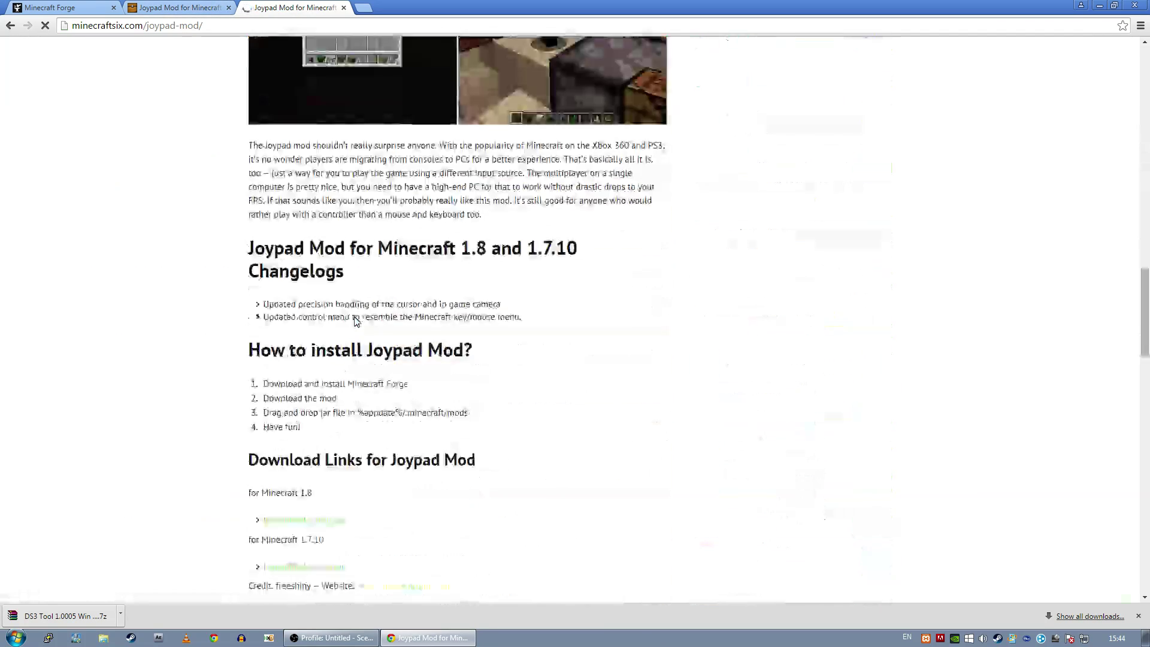
pyautogui.scroll(-3, 367, 332)
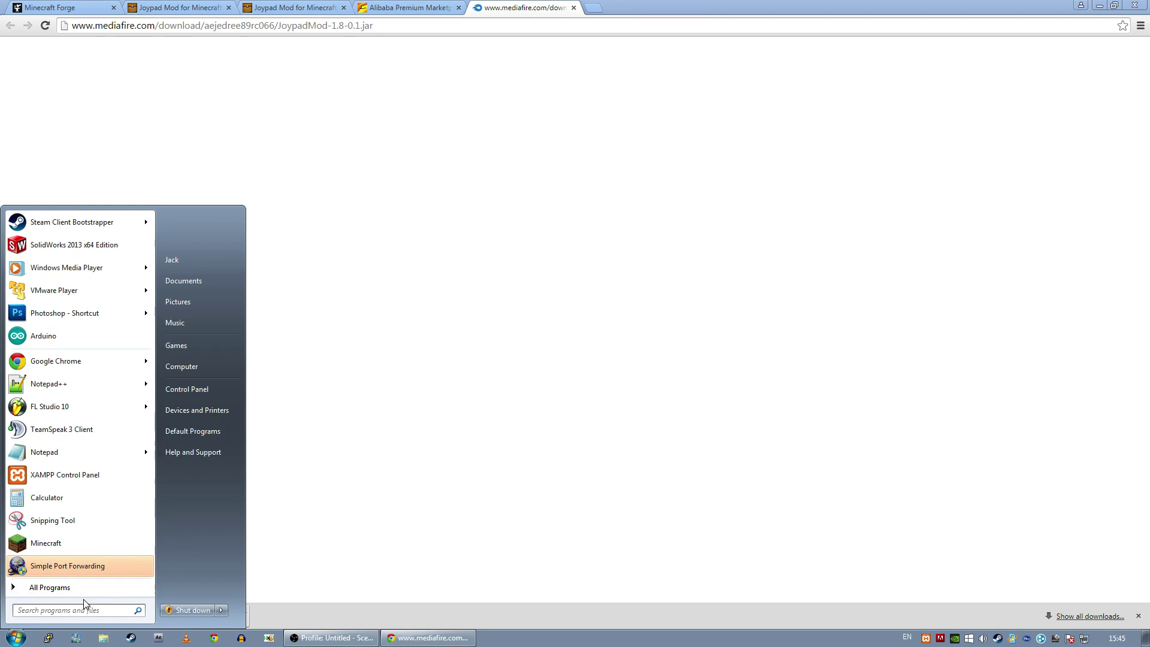
# Open the %APPDATA% folder through the Windows Run dialog.
pyautogui.write('run')
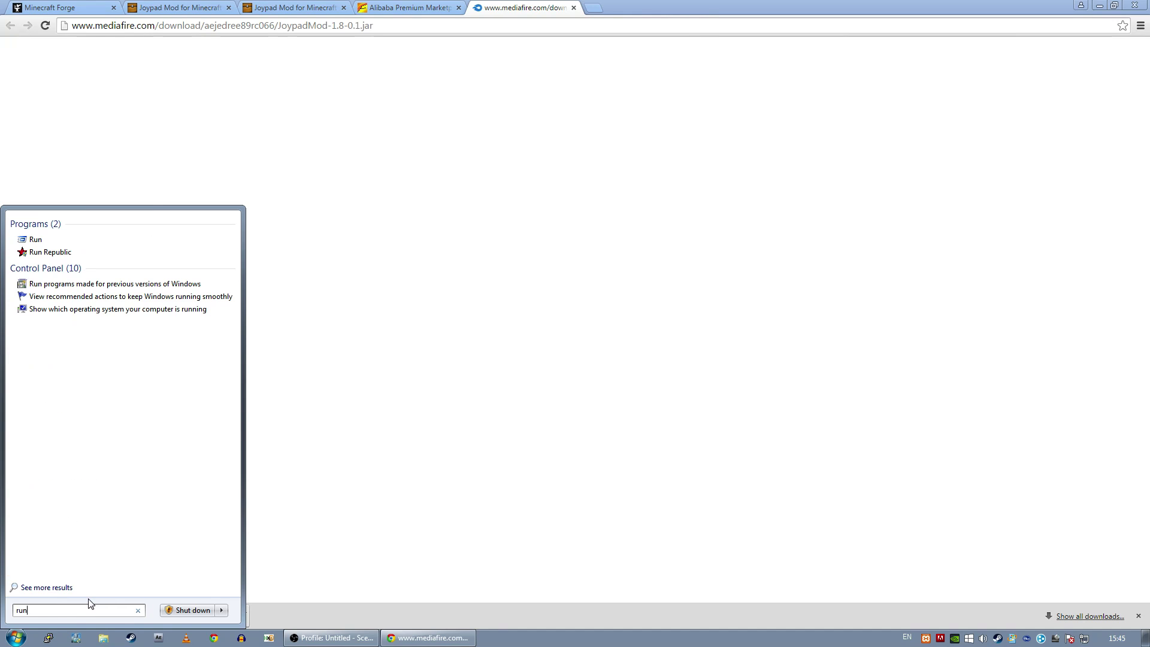
pyautogui.press('Return')
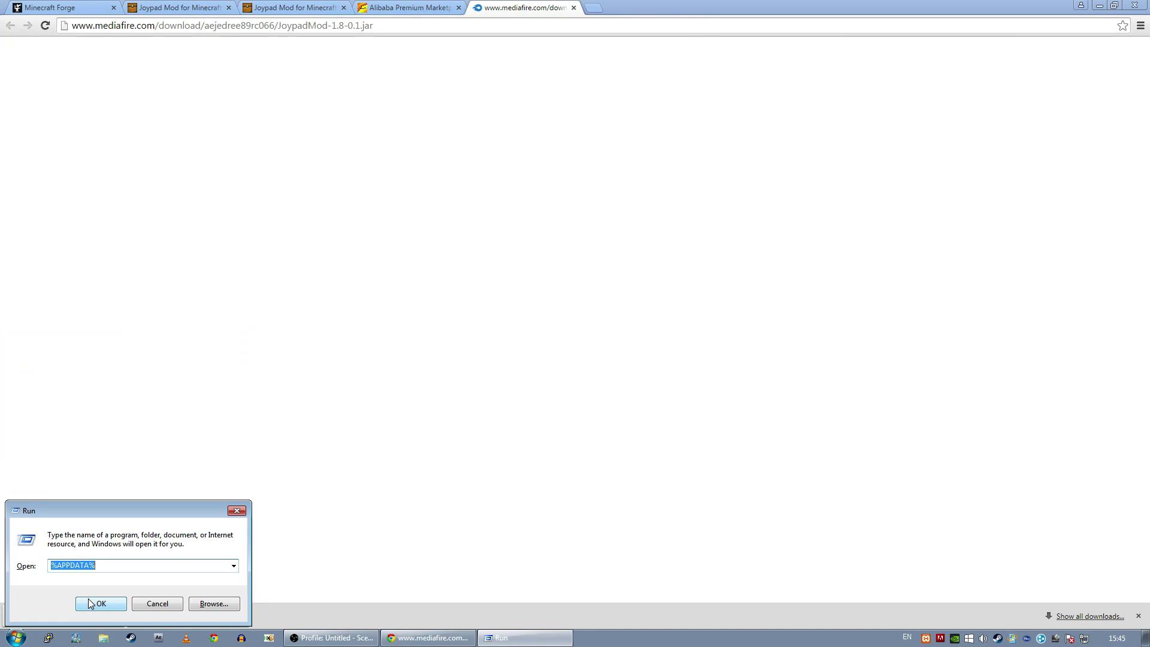
pyautogui.write('%APP')
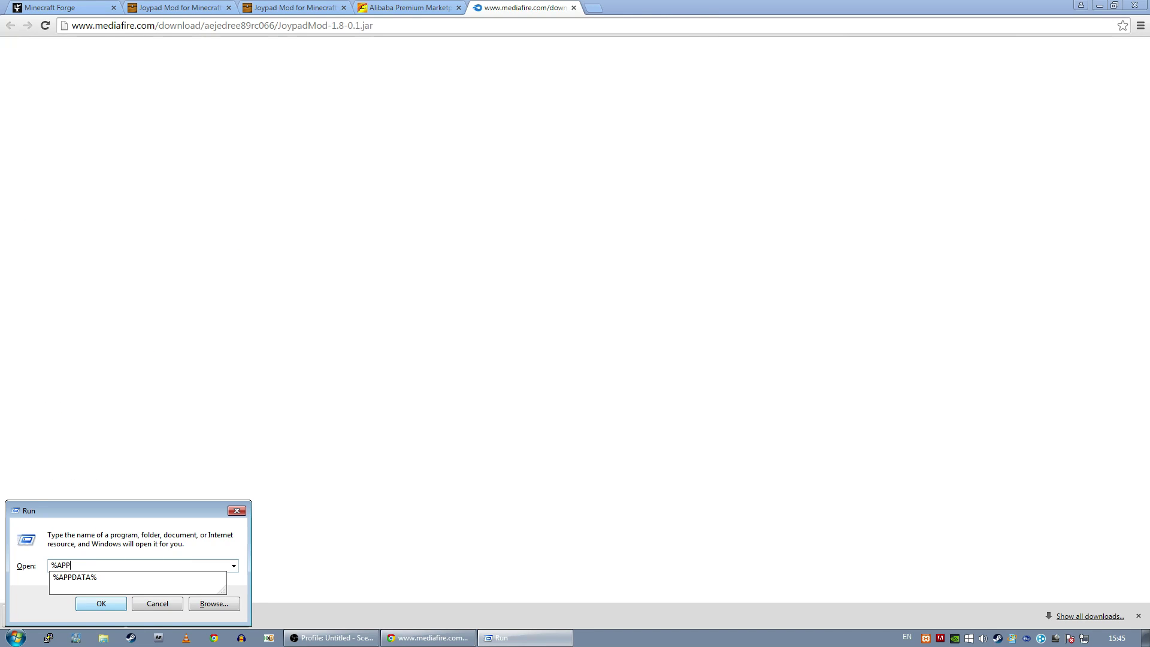
pyautogui.write('DATA%')
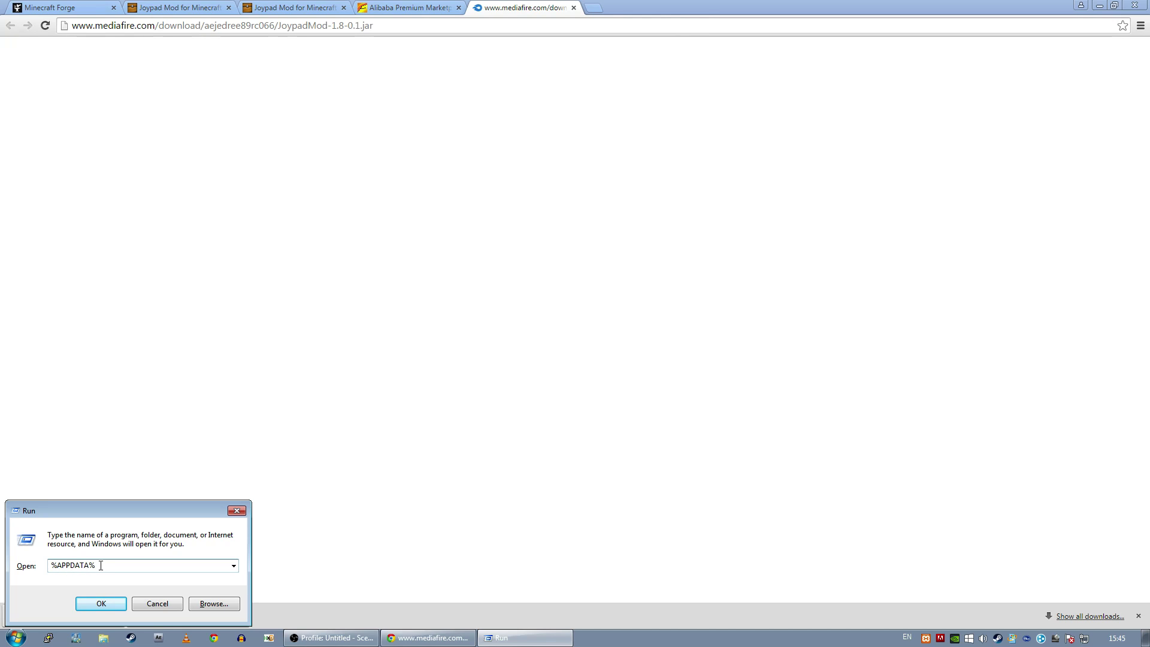
pyautogui.click(100, 603)
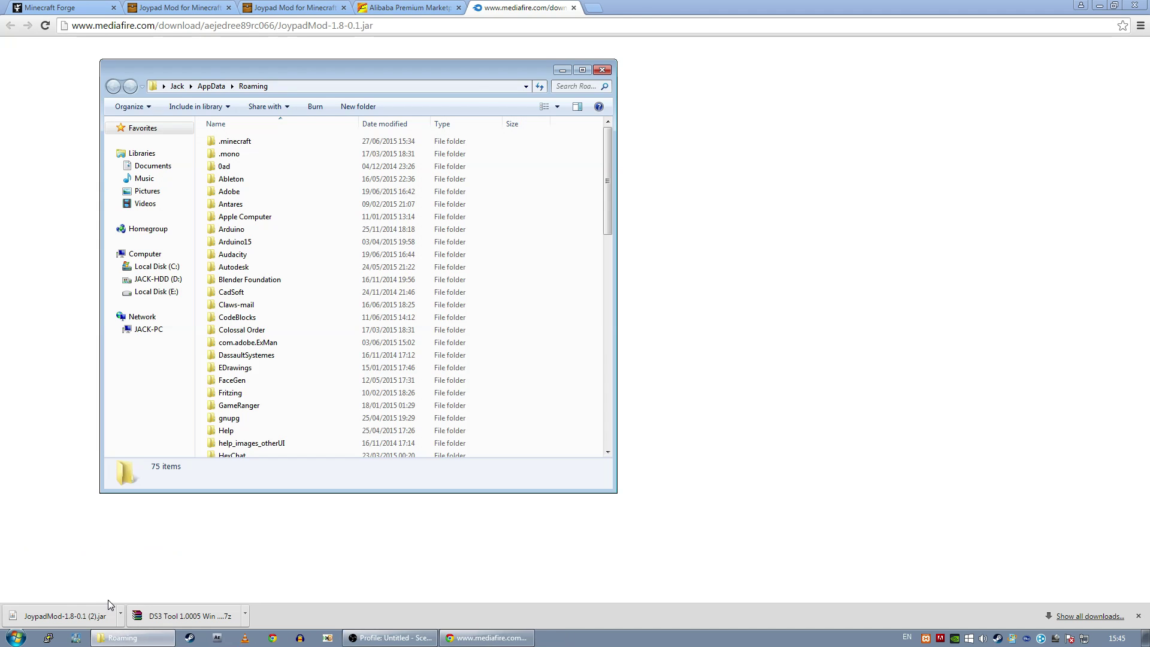
# Open the .minecraft folder in Roaming and select its mods folder.
pyautogui.moveTo(353, 74)
pyautogui.mouseDown()
pyautogui.moveTo(653, 99)
pyautogui.moveTo(607, 96)
pyautogui.moveTo(596, 79)
pyautogui.mouseUp()
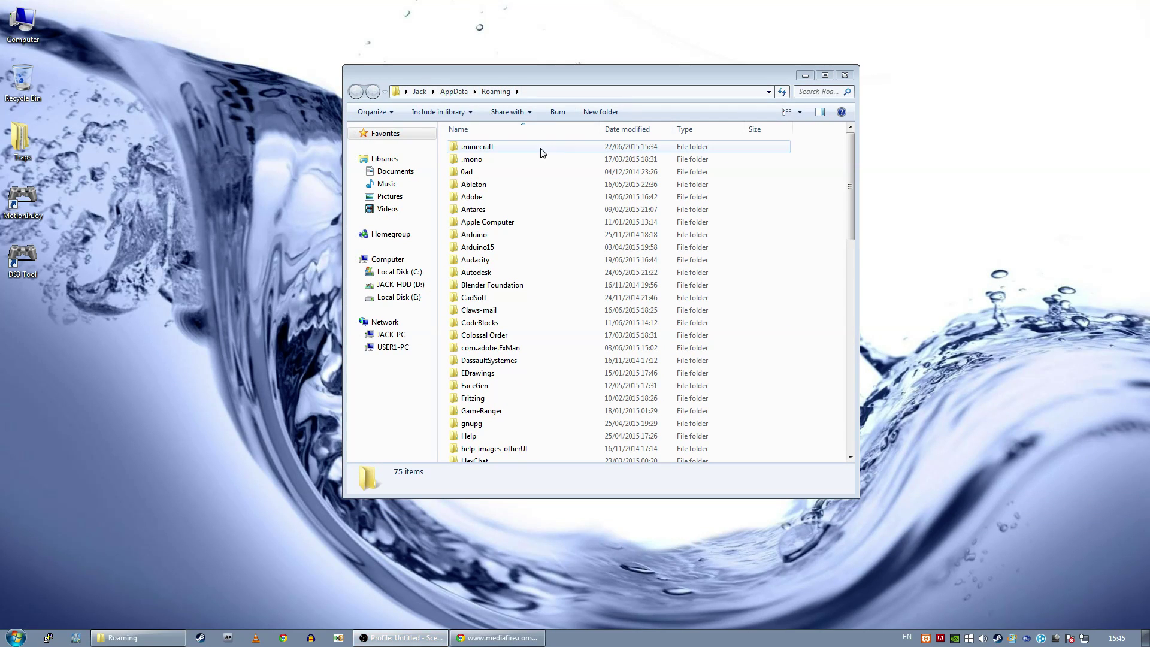
pyautogui.doubleClick(480, 155)
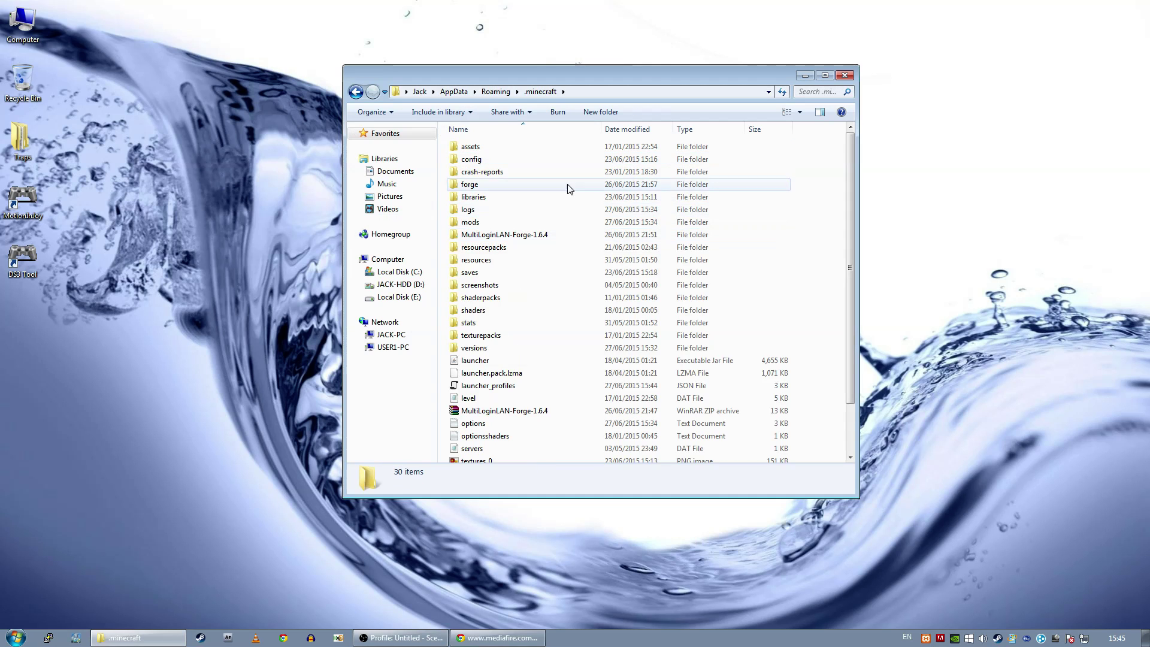
pyautogui.scroll(-2, 650, 231)
pyautogui.scroll(2, 599, 420)
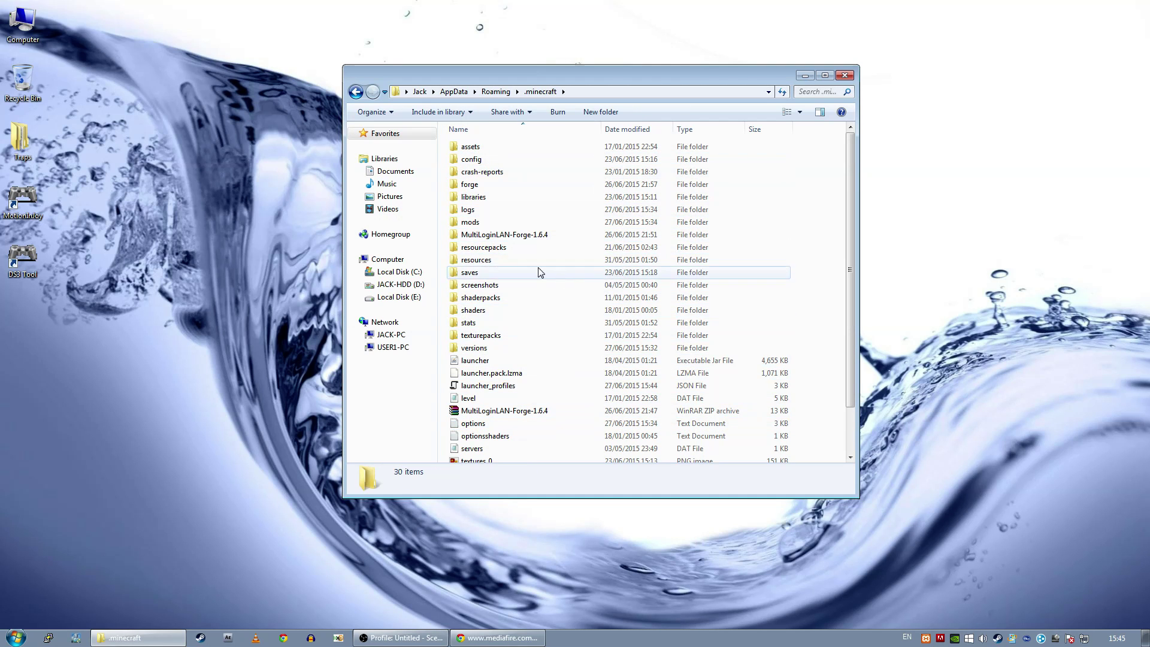
pyautogui.click(478, 223)
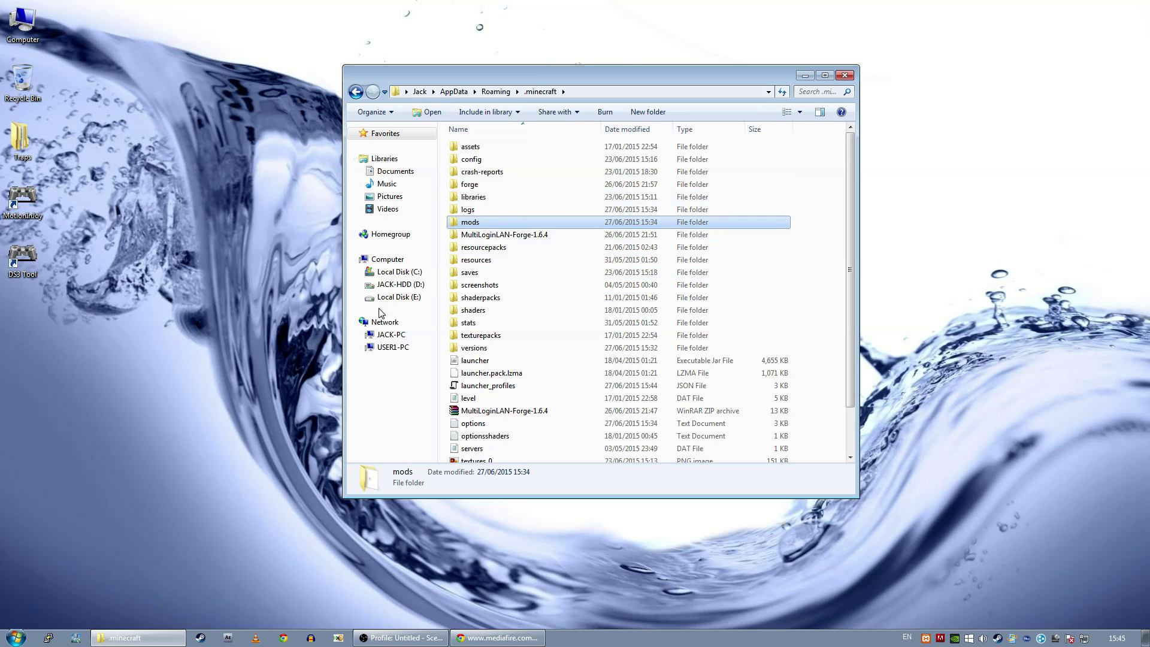
# Start the Minecraft Launcher and save a new profile named Joypad that uses release 1.8-Forge11.14.3.1486.
pyautogui.click(16, 638)
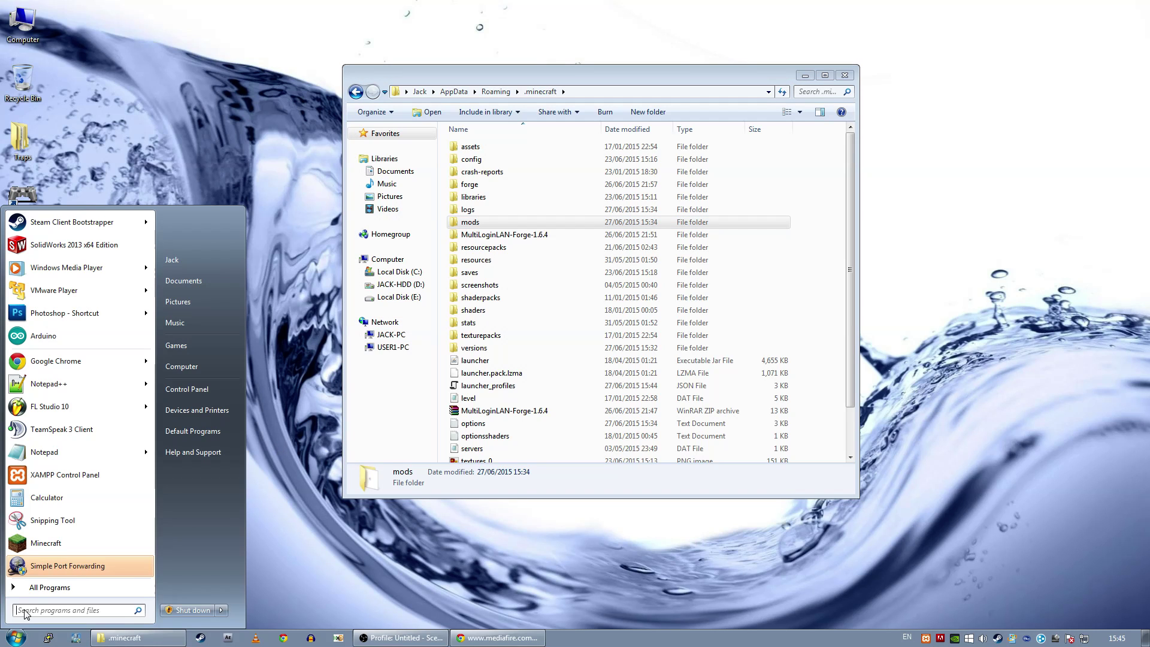
pyautogui.click(54, 475)
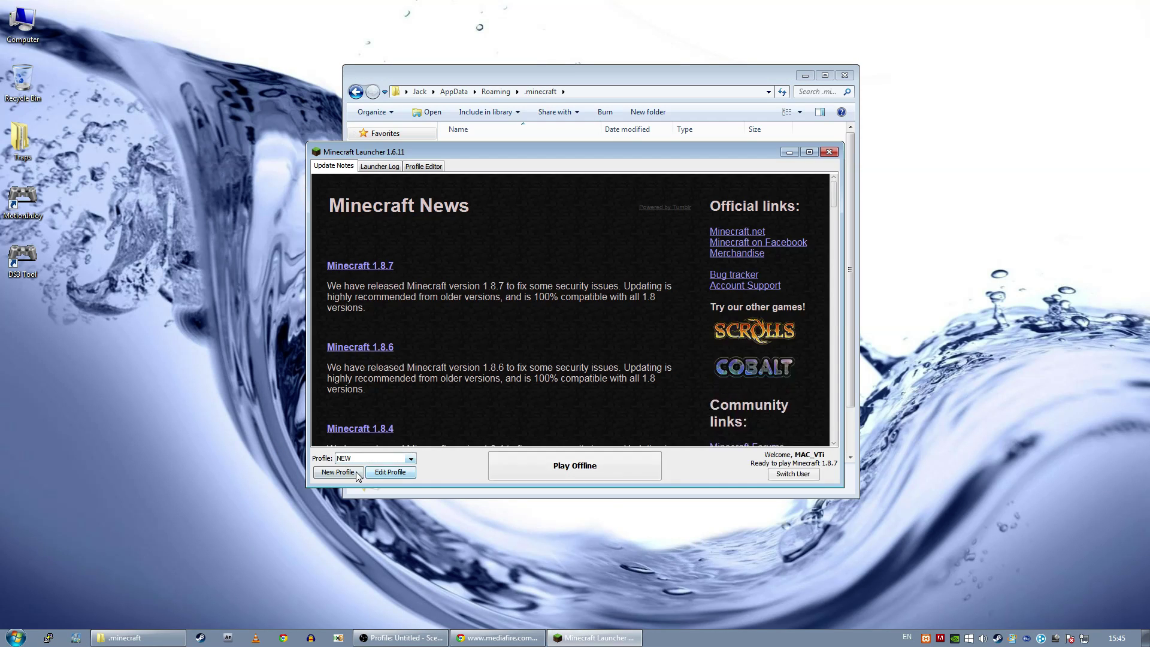
pyautogui.click(338, 473)
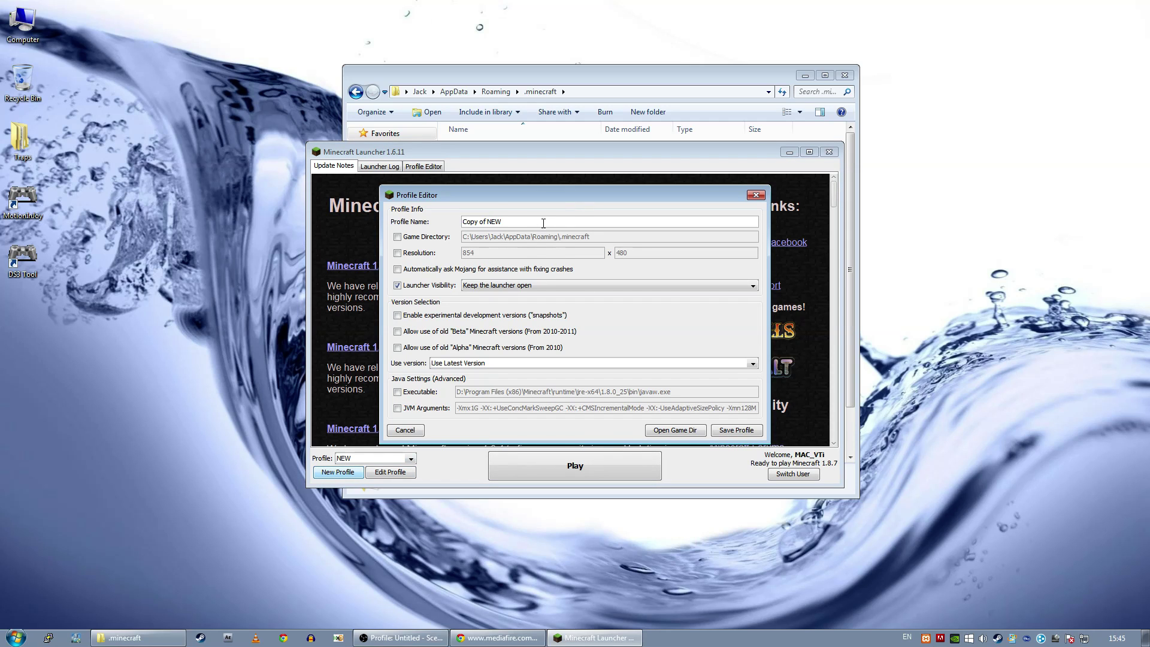
pyautogui.moveTo(544, 223); pyautogui.dragTo(388, 216)
pyautogui.write('Joypad')
pyautogui.click(455, 363)
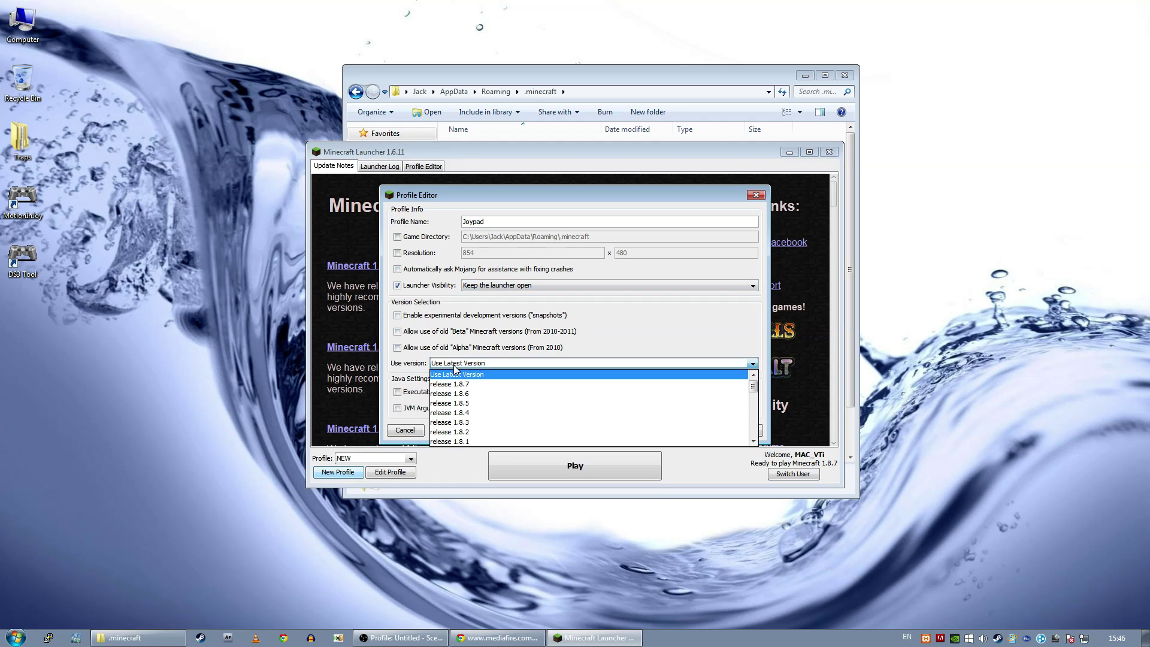
pyautogui.moveTo(753, 383); pyautogui.dragTo(751, 434)
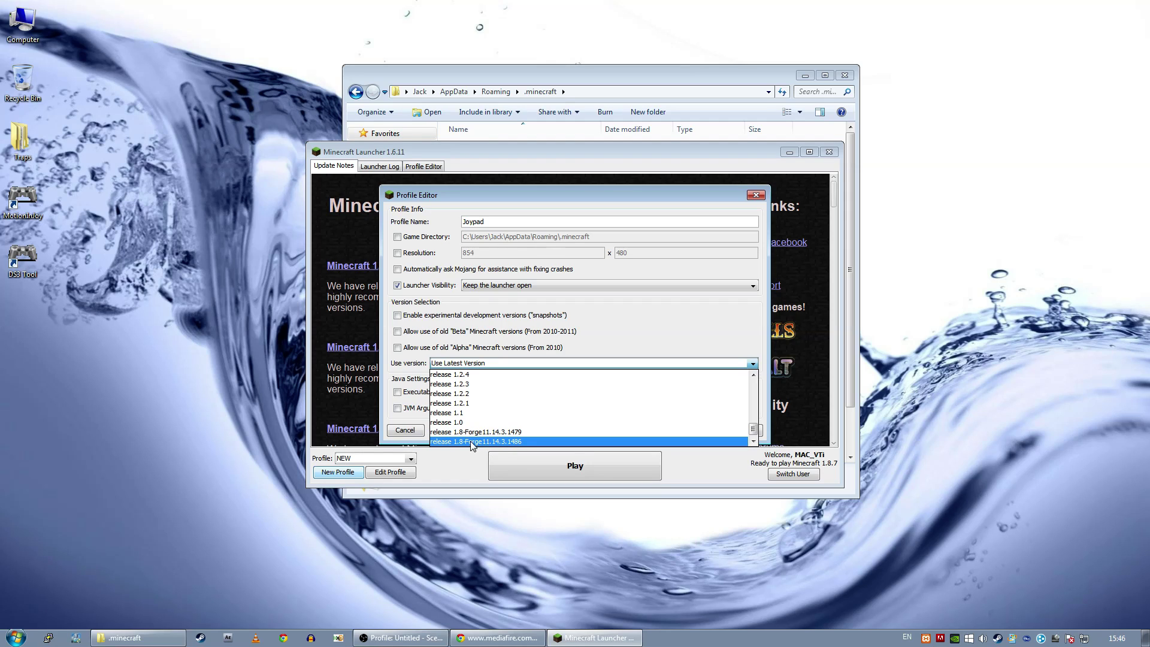
pyautogui.click(518, 442)
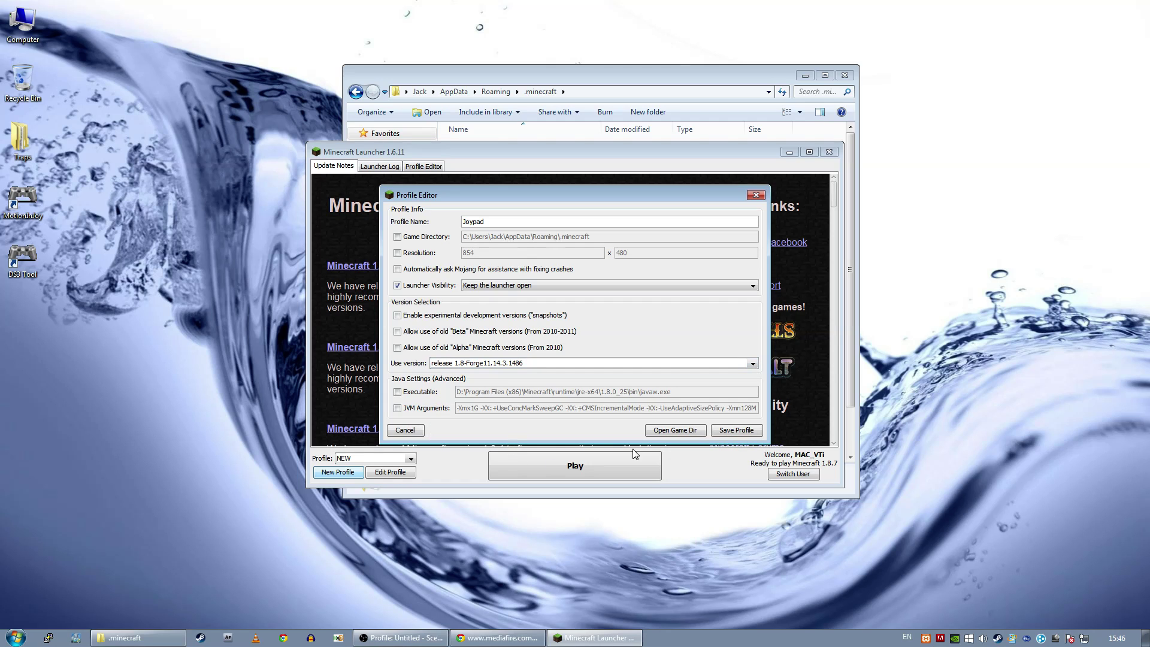
pyautogui.click(739, 431)
# Choose the Joypad profile in the launcher and start the game with it.
pyautogui.click(415, 459)
pyautogui.click(385, 485)
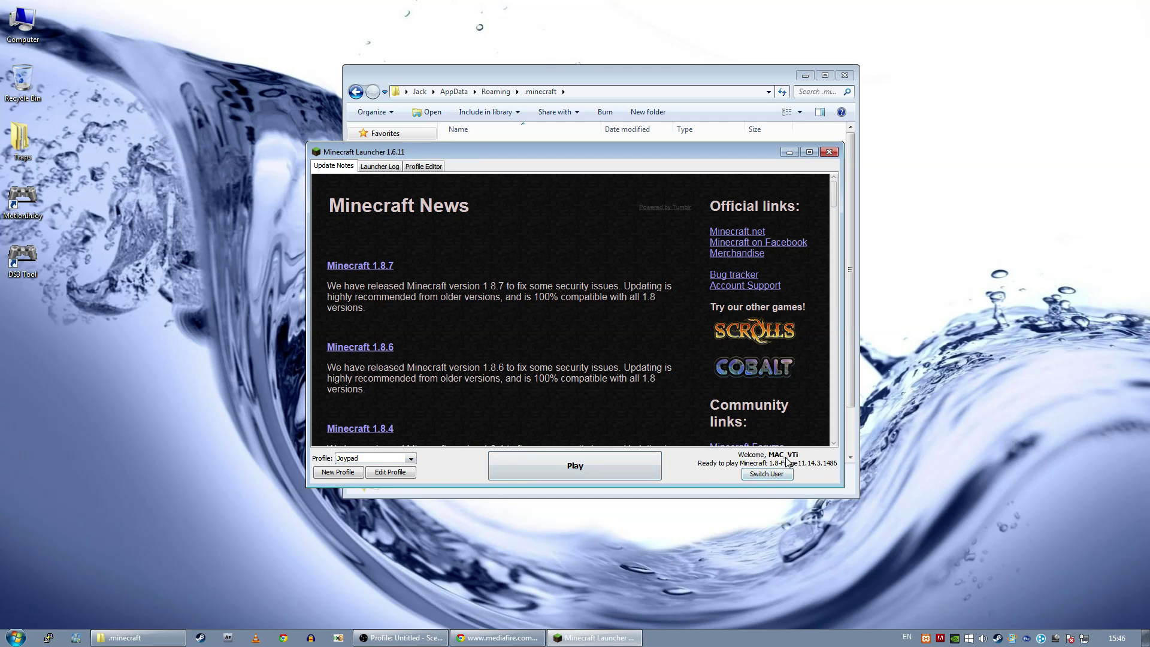
pyautogui.click(623, 474)
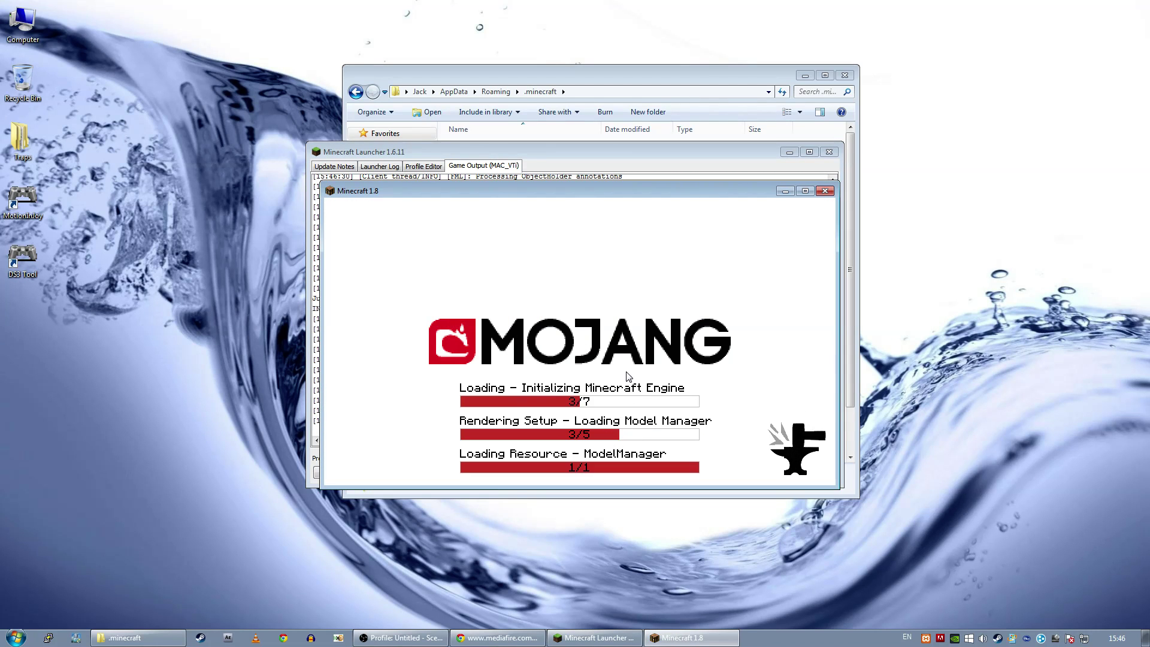
# Move the folder and game windows apart, quit Minecraft, and open the mods folder inside .minecraft.
pyautogui.moveTo(670, 80); pyautogui.dragTo(990, 146)
pyautogui.moveTo(534, 188); pyautogui.dragTo(359, 164)
pyautogui.click(481, 432)
pyautogui.doubleClick(800, 288)
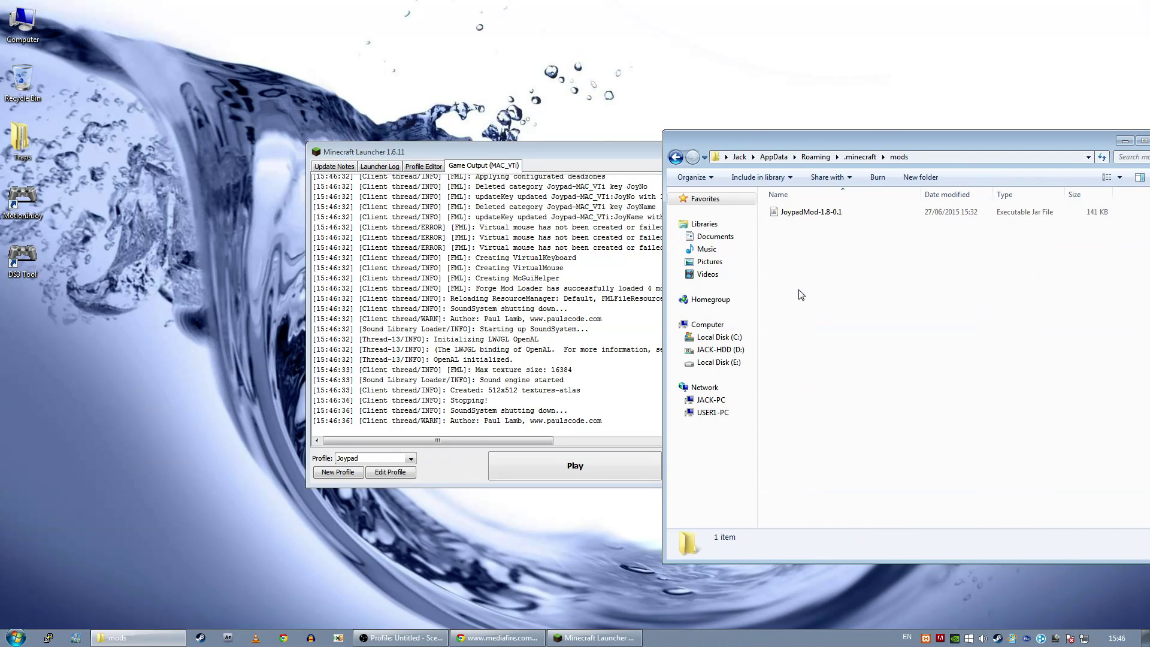
# Delete JoypadMod-1.8-0.1 from the mods folder and start Minecraft with the Joypad profile.
pyautogui.click(809, 212)
pyautogui.press('Delete')
pyautogui.click(525, 467)
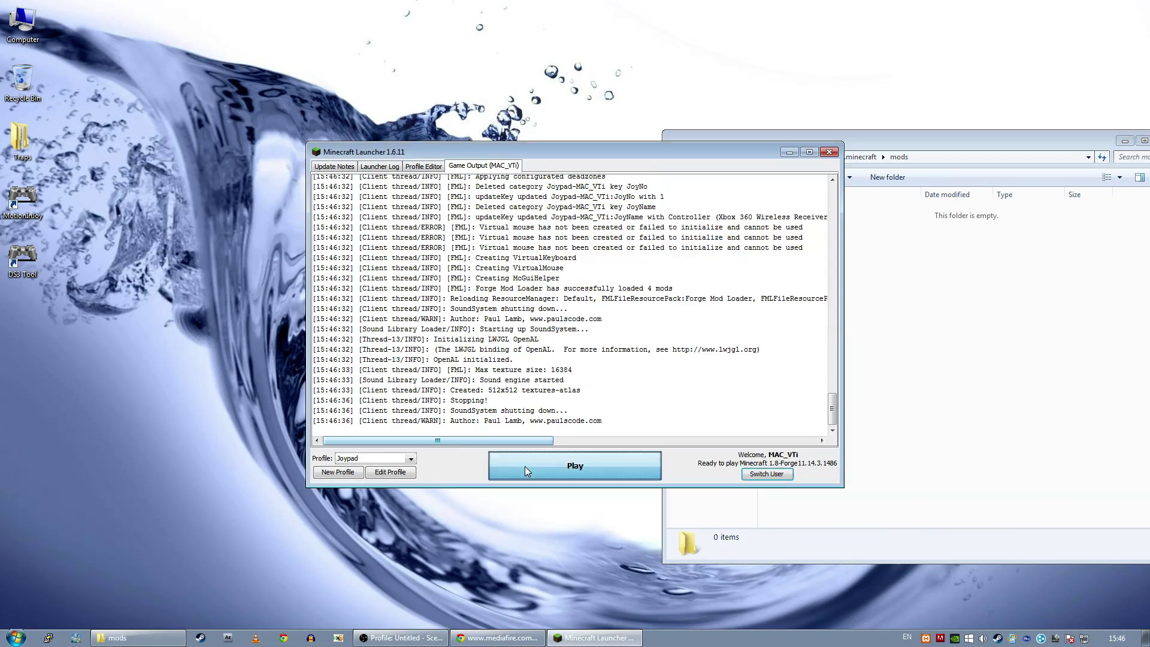
pyautogui.click(956, 303)
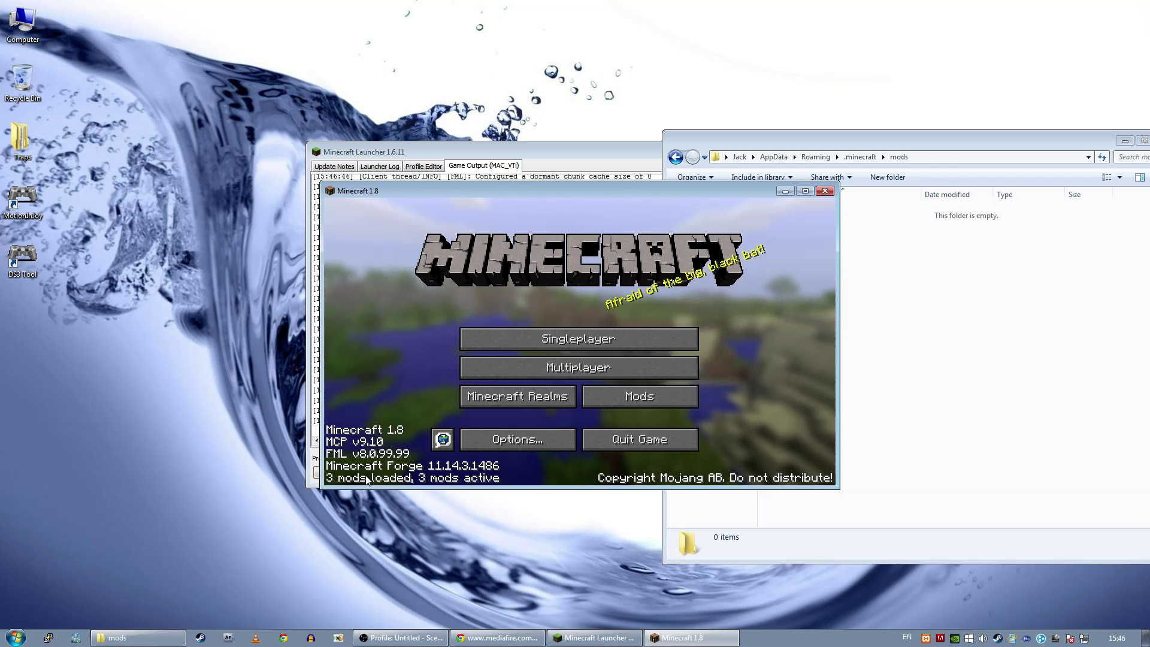
# Examine the installed mods in Minecraft's mod list, including the Minecraft Forge details, and quit the game.
pyautogui.click(623, 396)
pyautogui.click(383, 282)
pyautogui.click(386, 312)
pyautogui.click(413, 357)
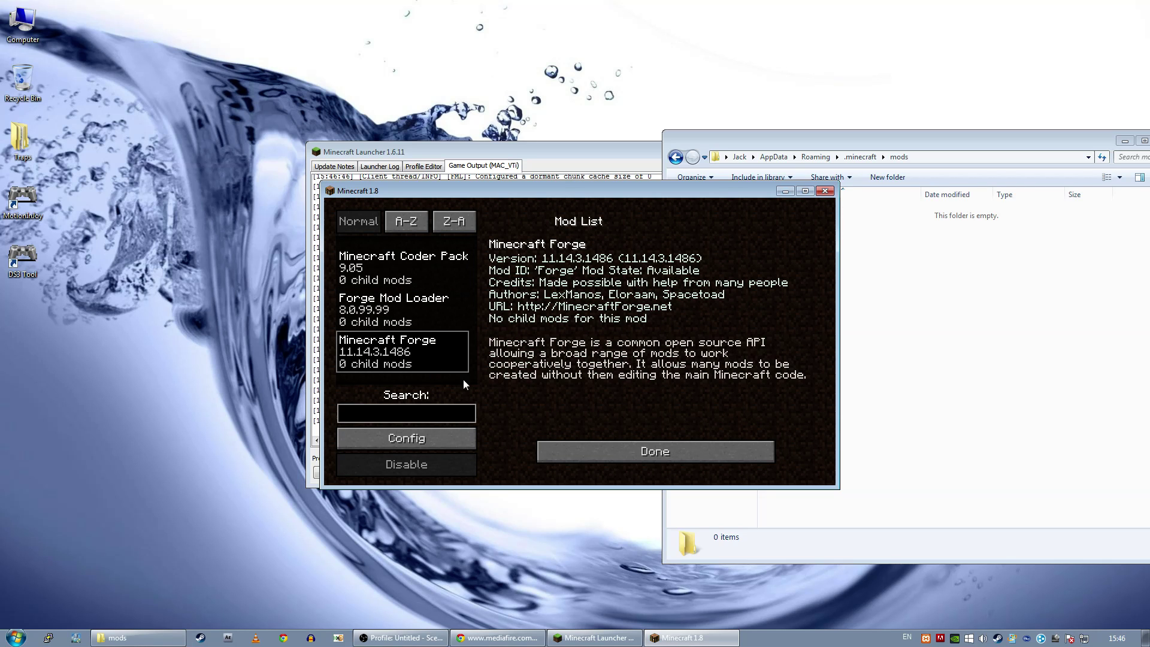
pyautogui.click(602, 459)
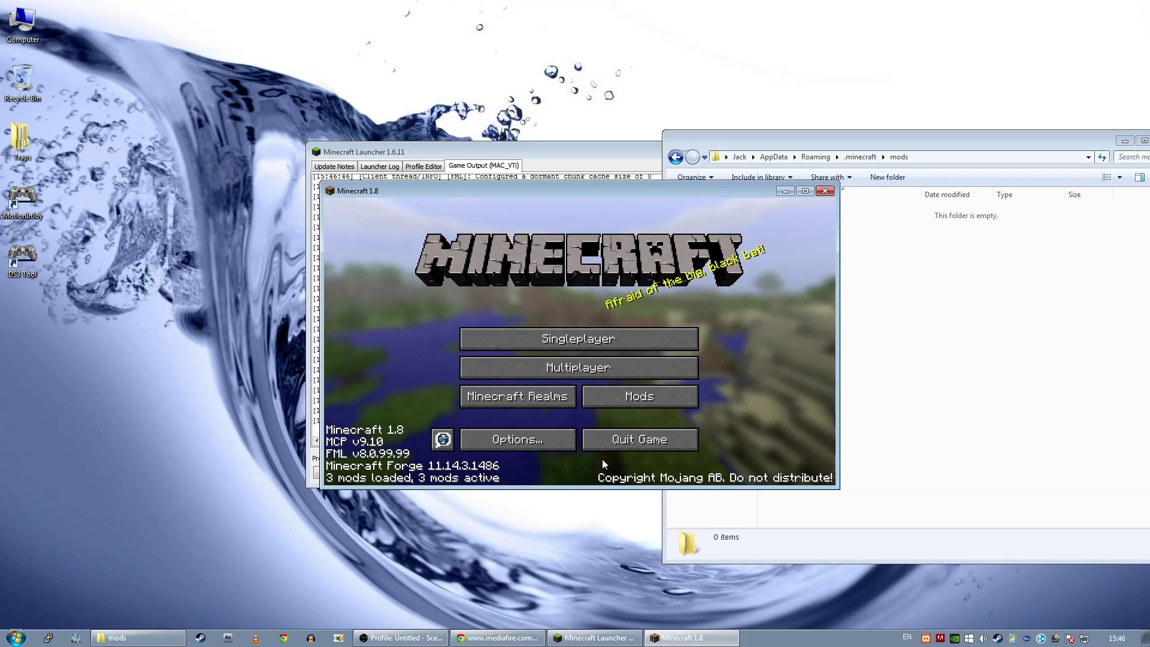
pyautogui.click(637, 438)
# Reopen the mods folder inside .minecraft and put the downloaded JoypadMod-1.8-0.1 (2) jar into it.
pyautogui.moveTo(821, 140); pyautogui.dragTo(616, 146)
pyautogui.click(655, 163)
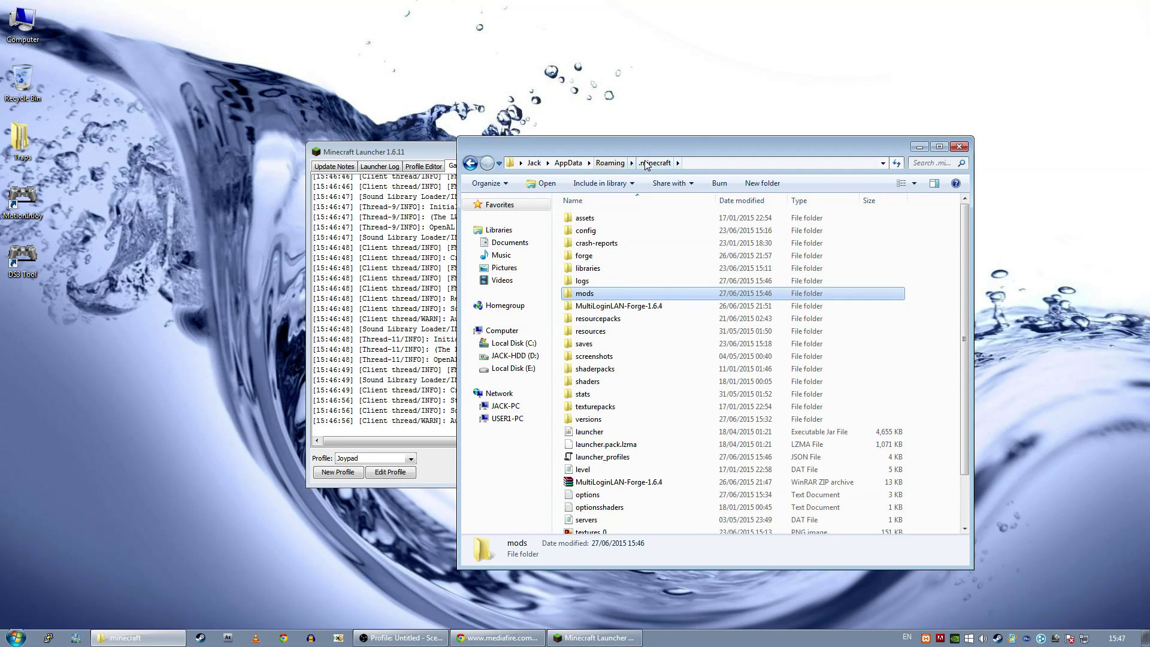
pyautogui.doubleClick(590, 296)
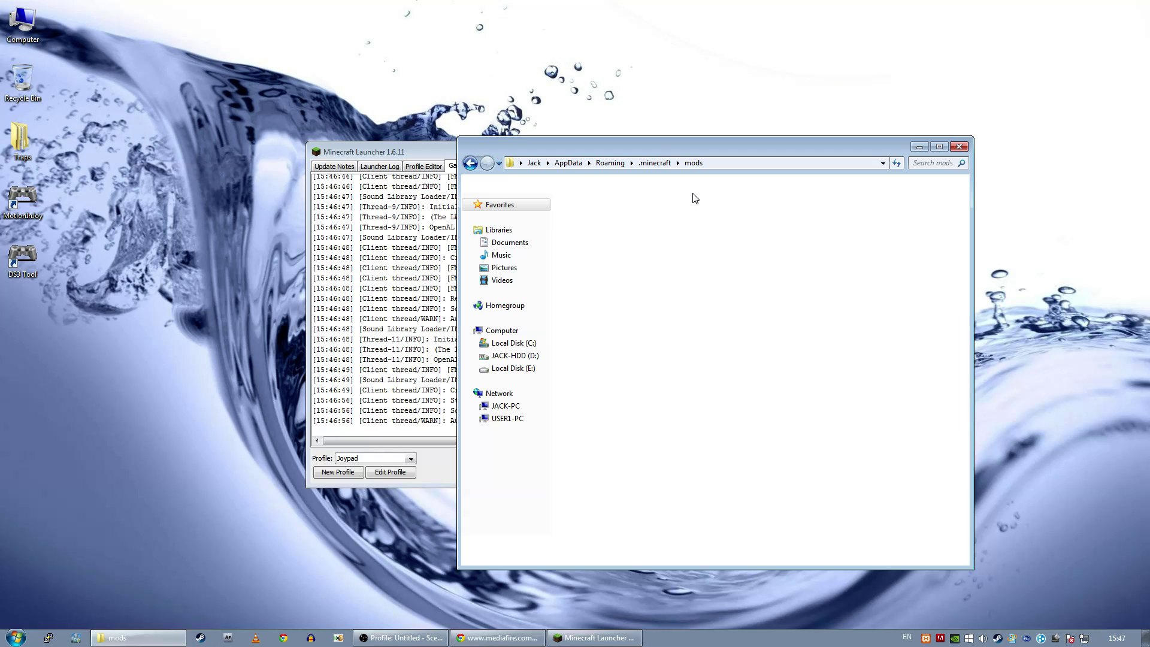
# Rename the jar file in the mods folder as JoypadMod-1.8-0.1.
pyautogui.moveTo(704, 150); pyautogui.dragTo(724, 137)
pyautogui.rightClick(659, 207)
pyautogui.click(691, 457)
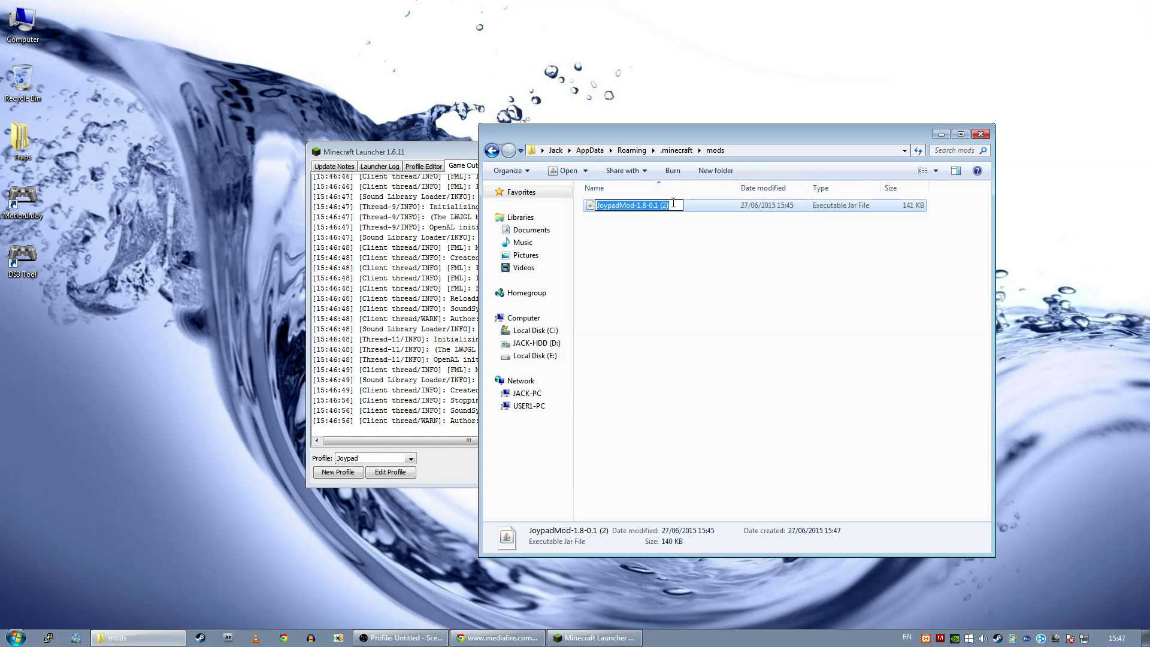
pyautogui.moveTo(670, 205); pyautogui.dragTo(659, 205)
pyautogui.press('BackSpace')
pyautogui.press('Return')
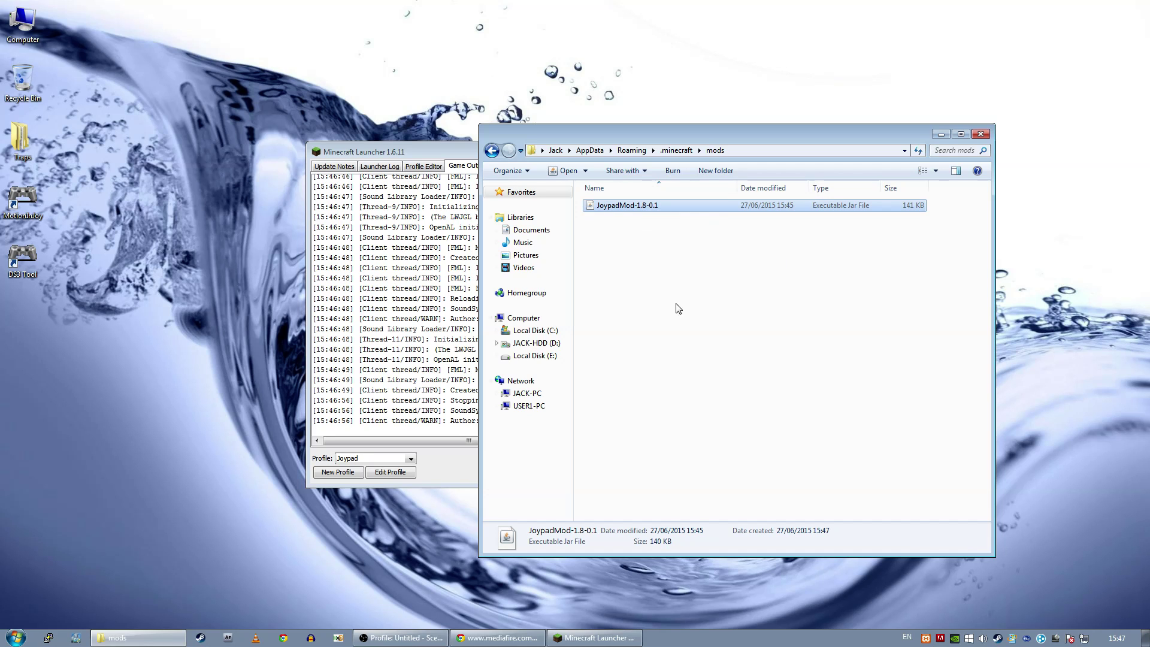
# Return the folder window to .minecraft and start Minecraft with the Joypad profile from the launcher.
pyautogui.moveTo(436, 153); pyautogui.dragTo(313, 238)
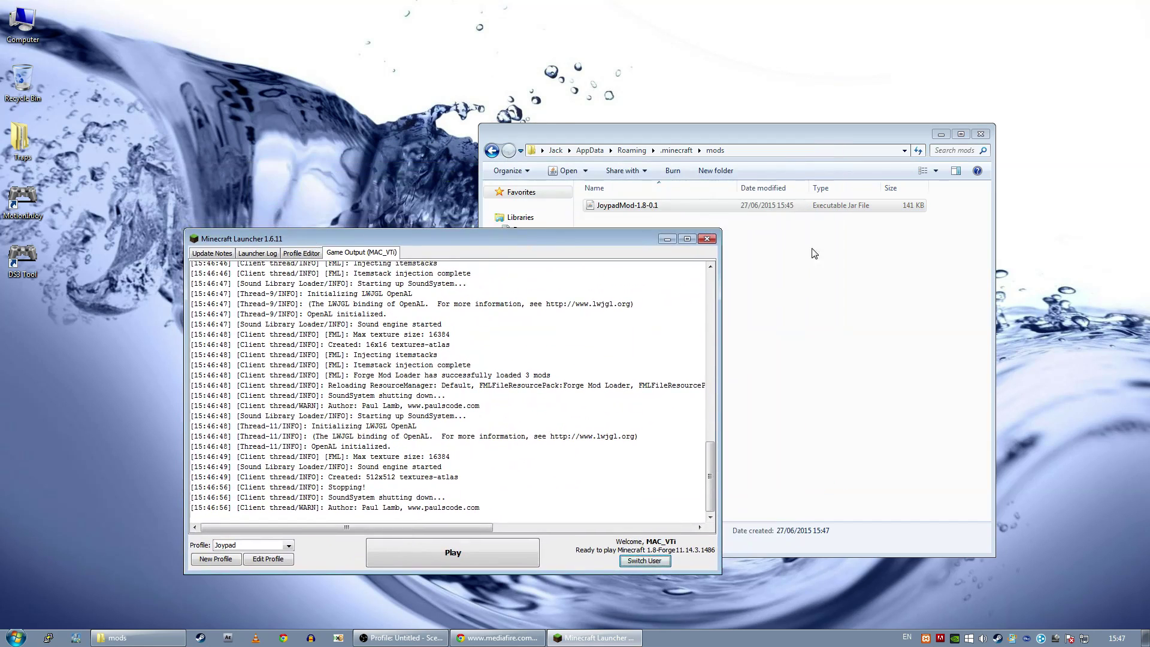
pyautogui.click(684, 149)
pyautogui.click(368, 560)
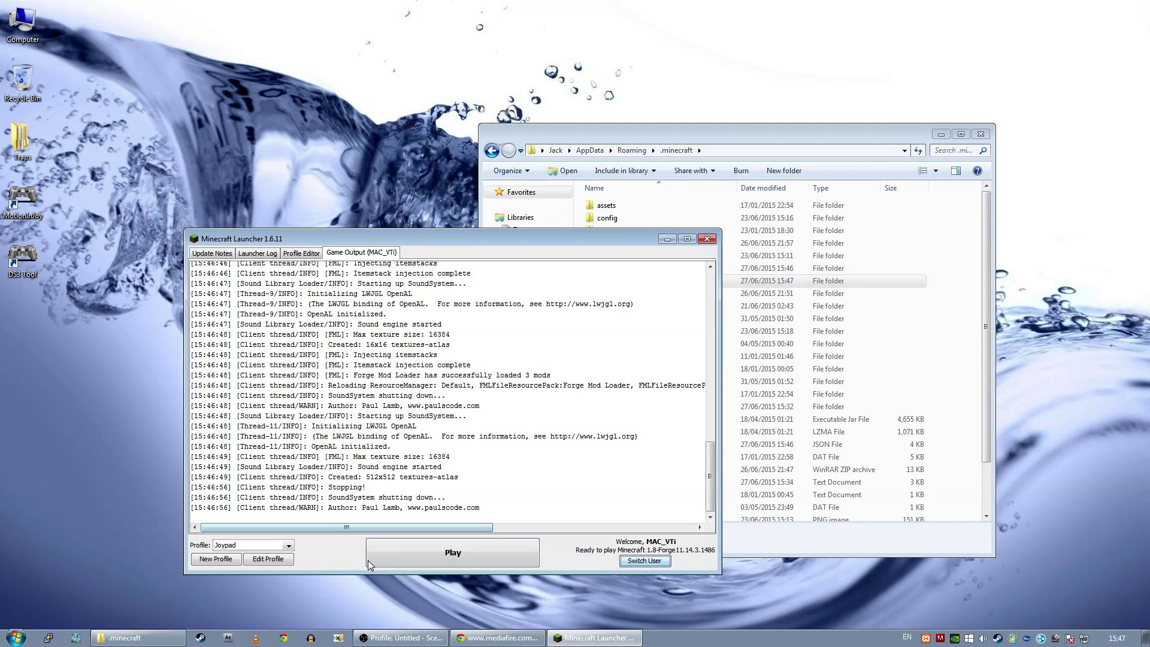
pyautogui.click(399, 554)
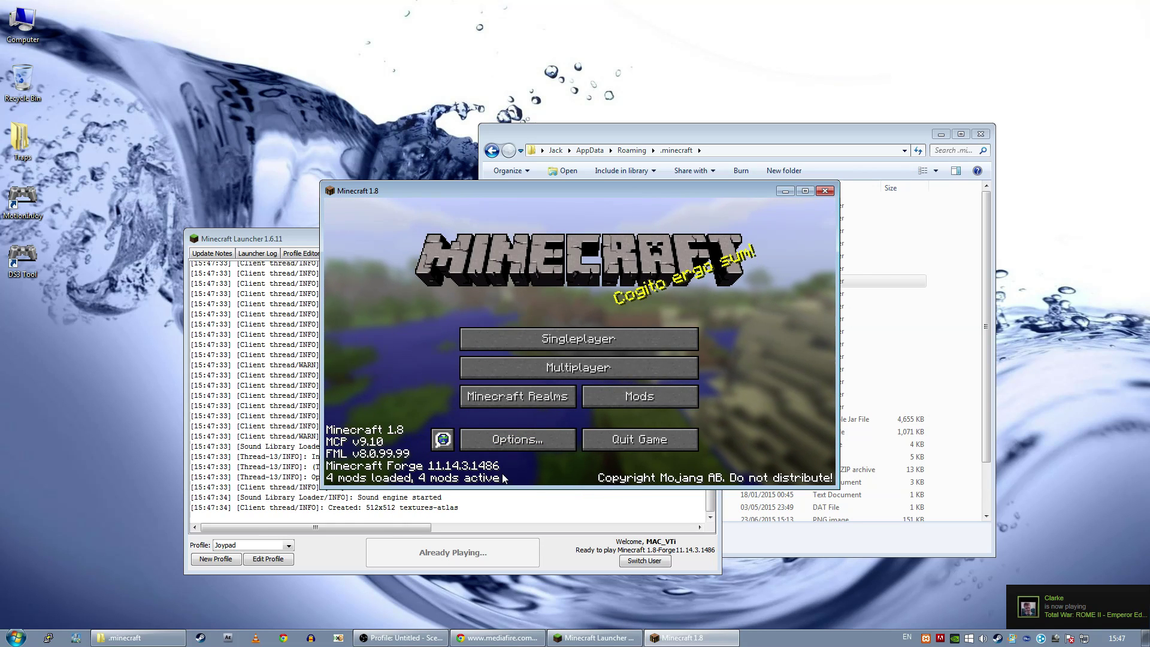
# View the Joypad / SplitScreen Mod details in Minecraft's mod list, return to the title screen and quit the game.
pyautogui.click(626, 396)
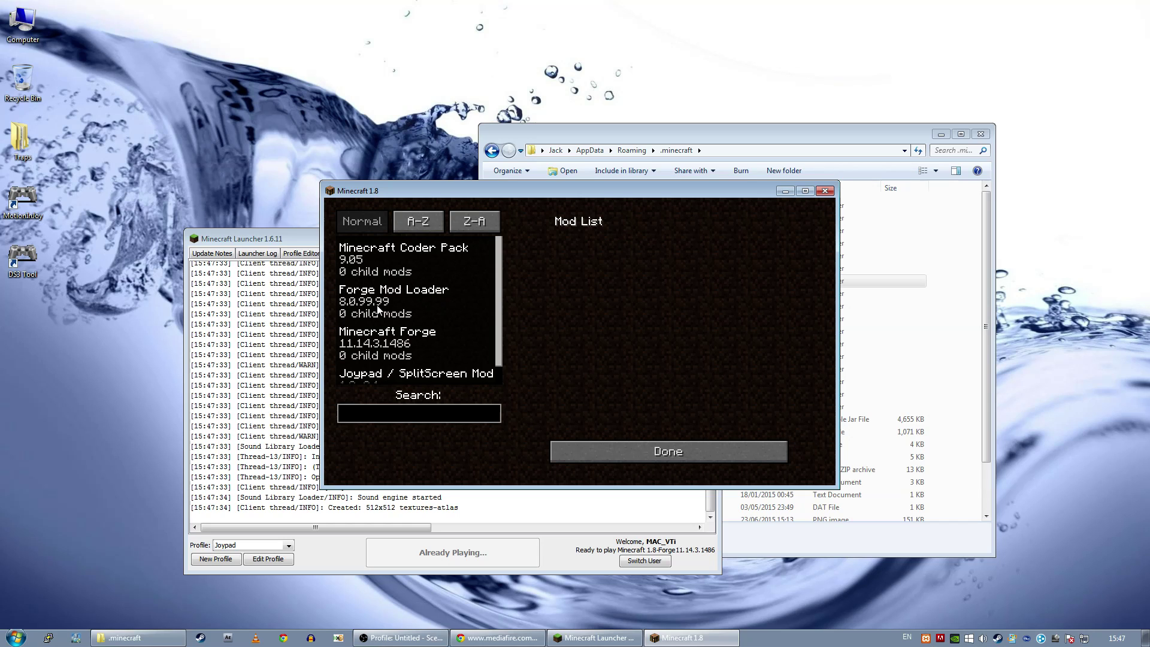
pyautogui.scroll(-1, 394, 337)
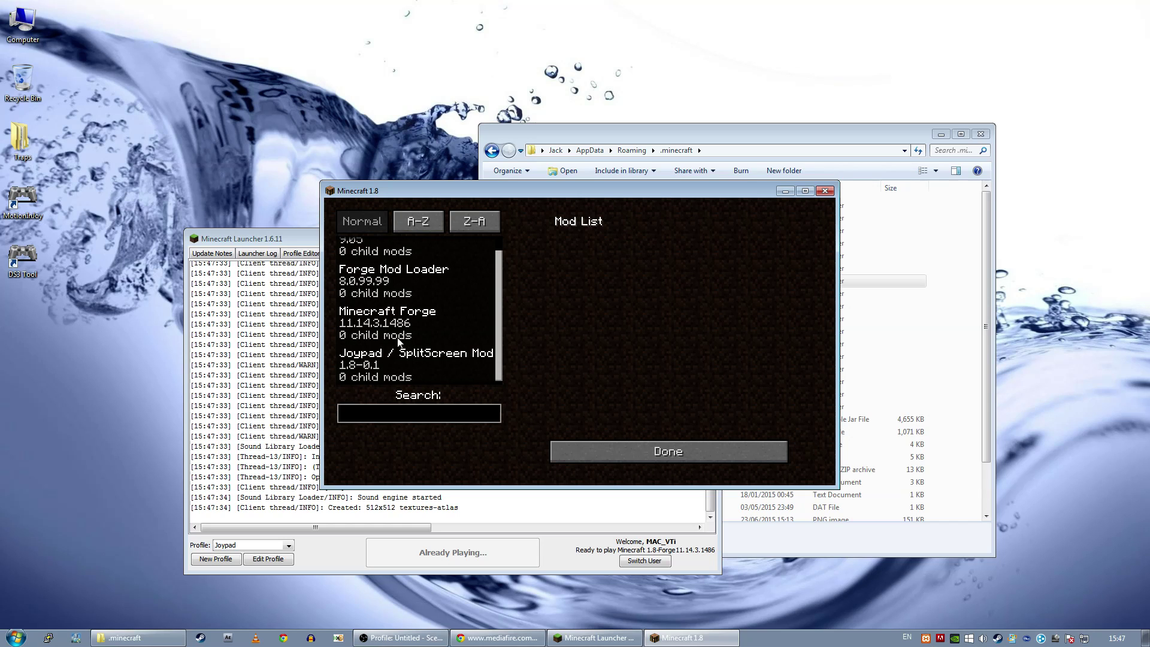
pyautogui.click(410, 358)
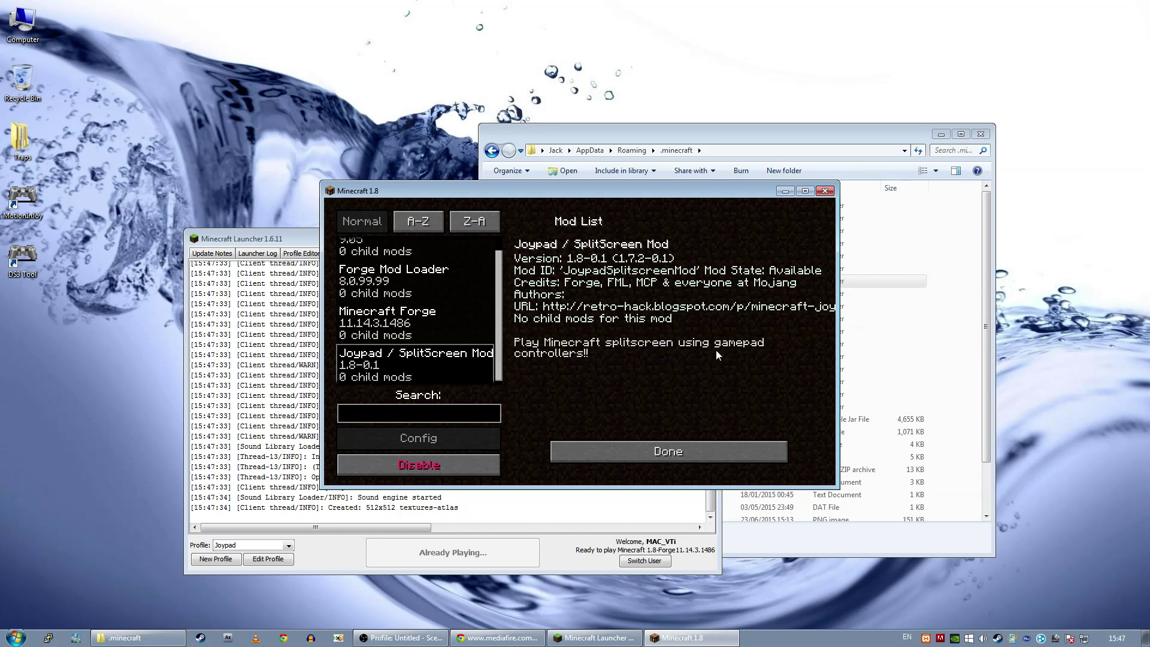
pyautogui.click(598, 452)
pyautogui.moveTo(637, 192); pyautogui.dragTo(810, 191)
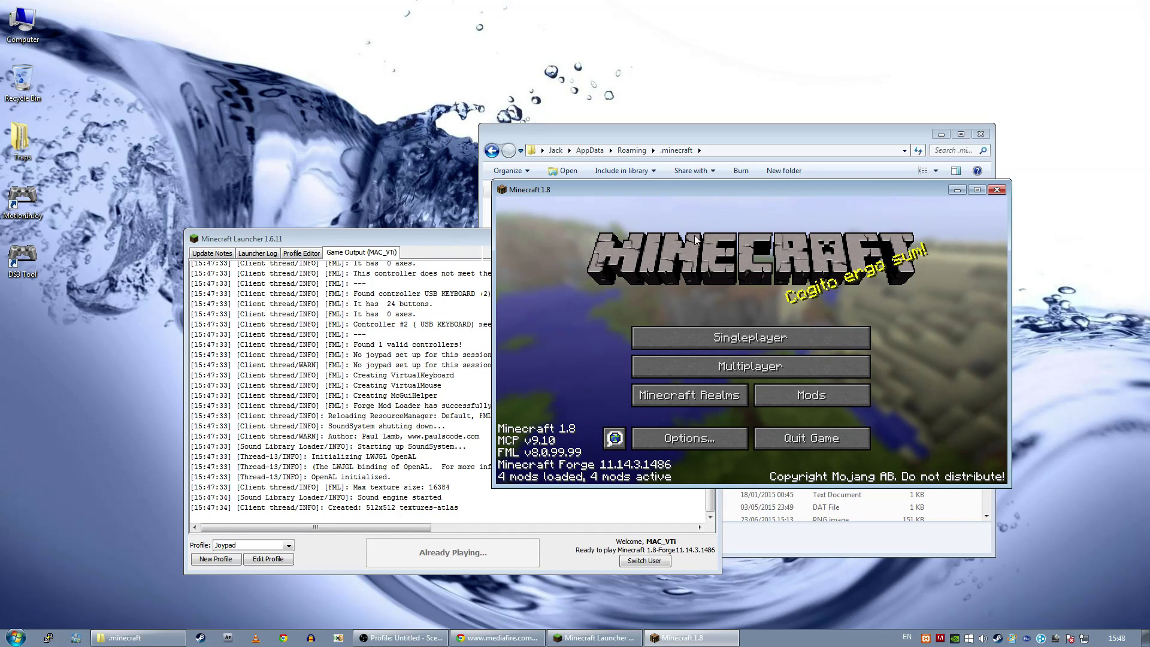
pyautogui.click(829, 438)
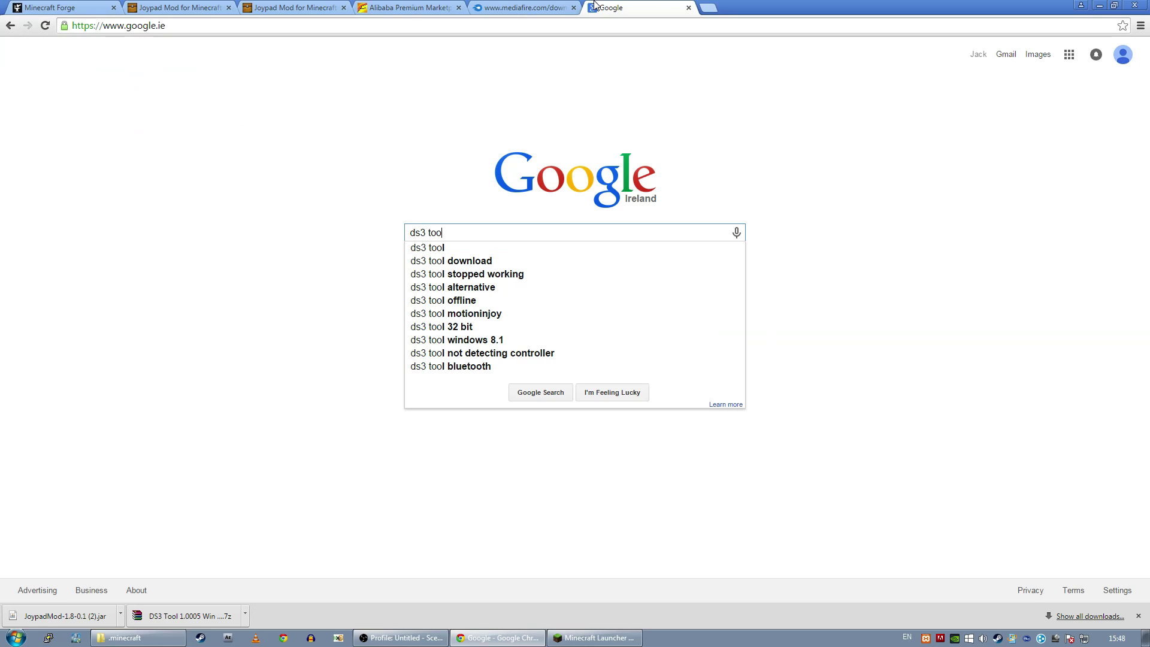
pyautogui.press('Return')
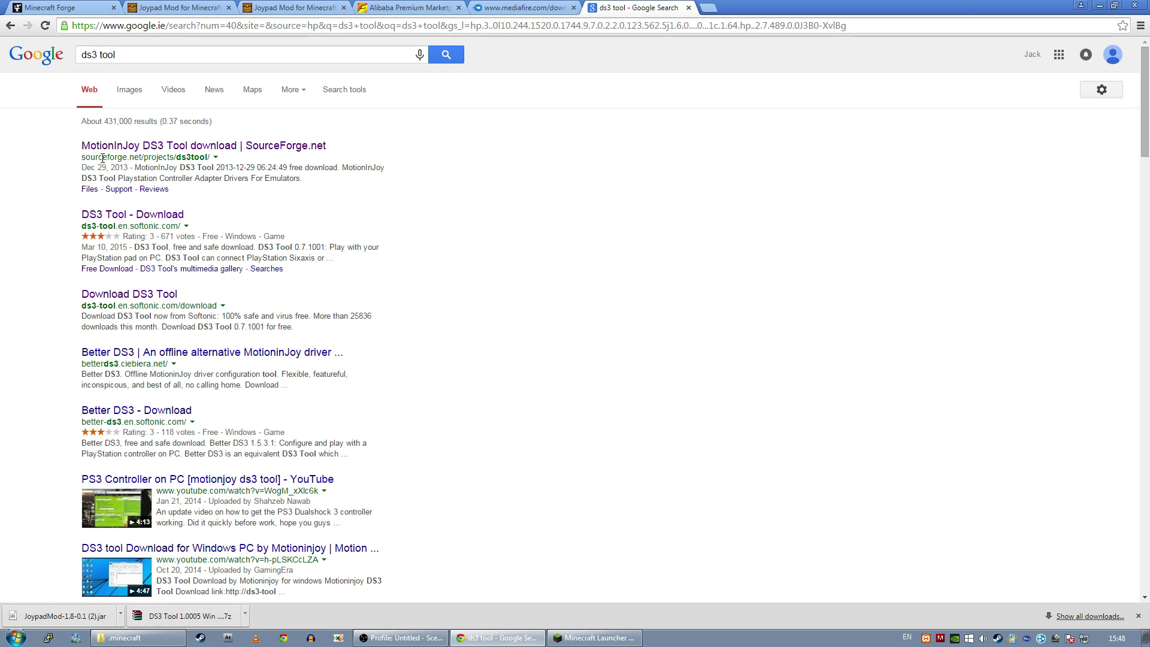
# Search Google for "ds3 tool" and open the Softonic DS3 Tool download page from the results.
pyautogui.moveTo(82, 158); pyautogui.dragTo(184, 158)
pyautogui.click(307, 164)
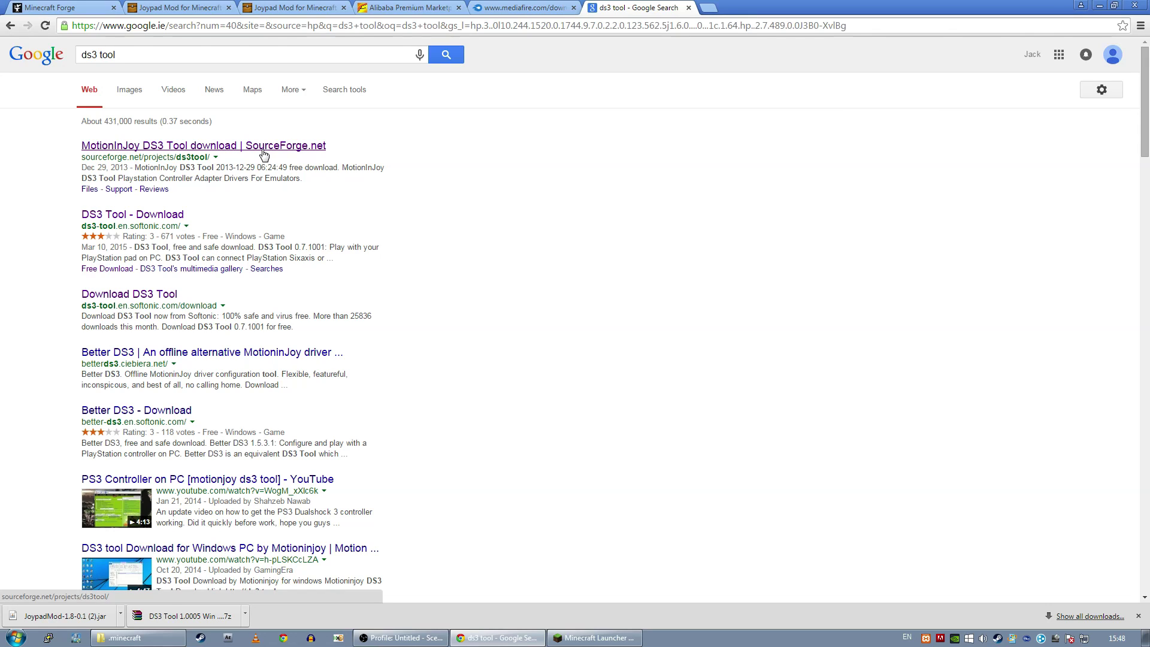
pyautogui.click(129, 219)
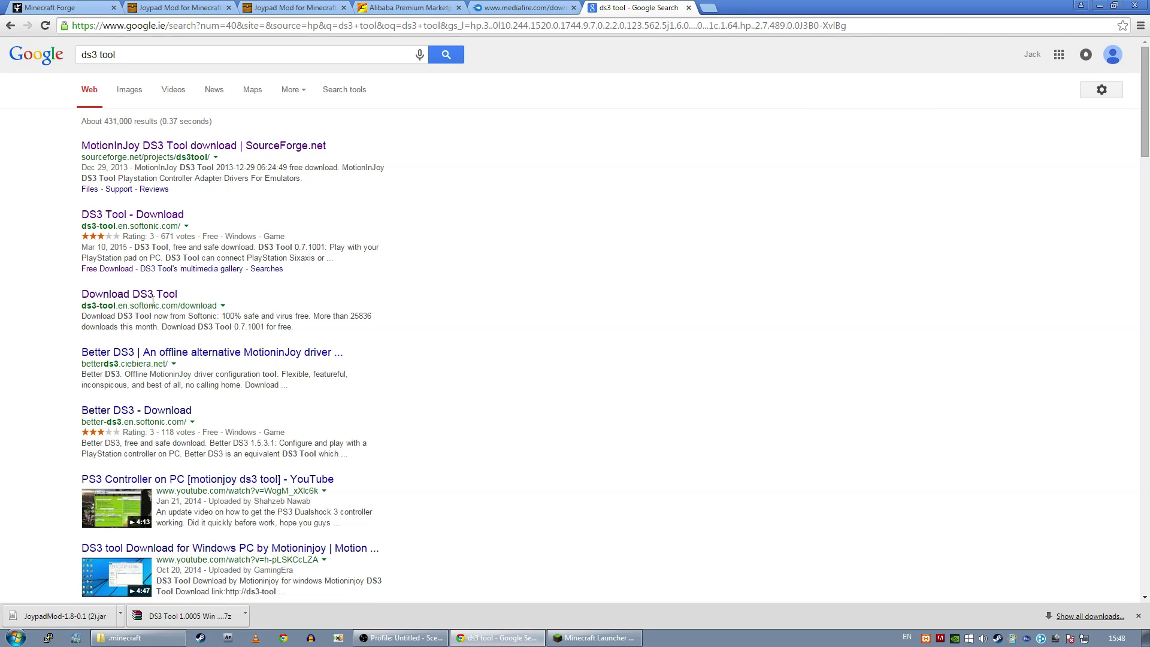
pyautogui.click(159, 220)
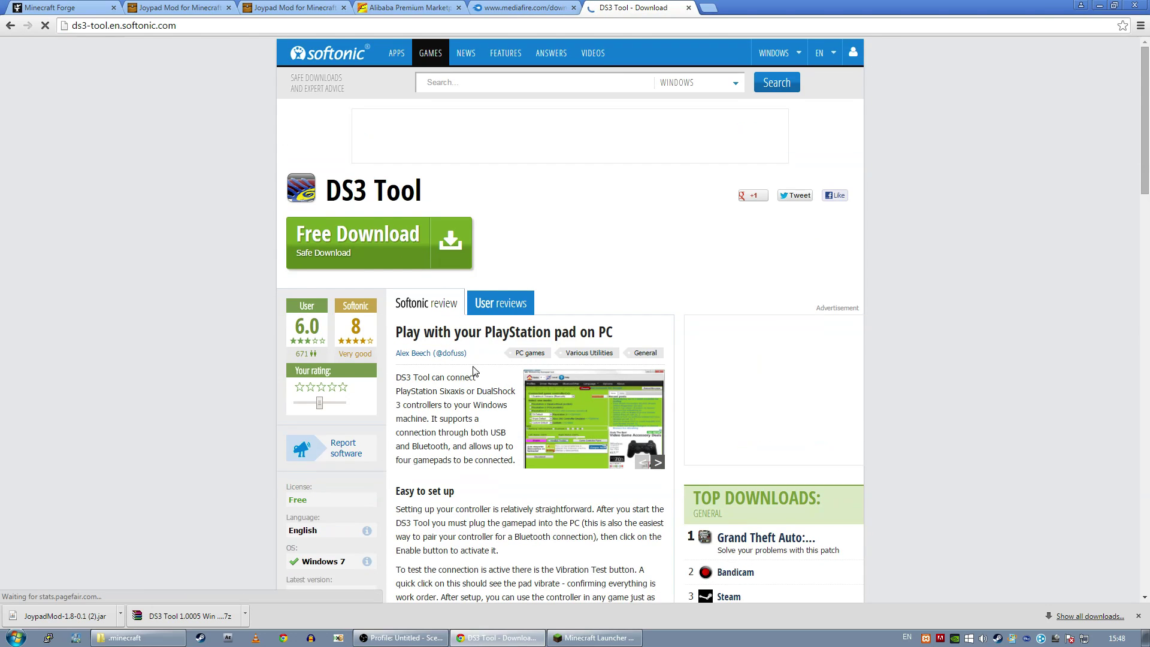
# Look over the Softonic DS3 Tool page, close its tab and minimise the browser.
pyautogui.scroll(-2, 458, 360)
pyautogui.scroll(1, 408, 206)
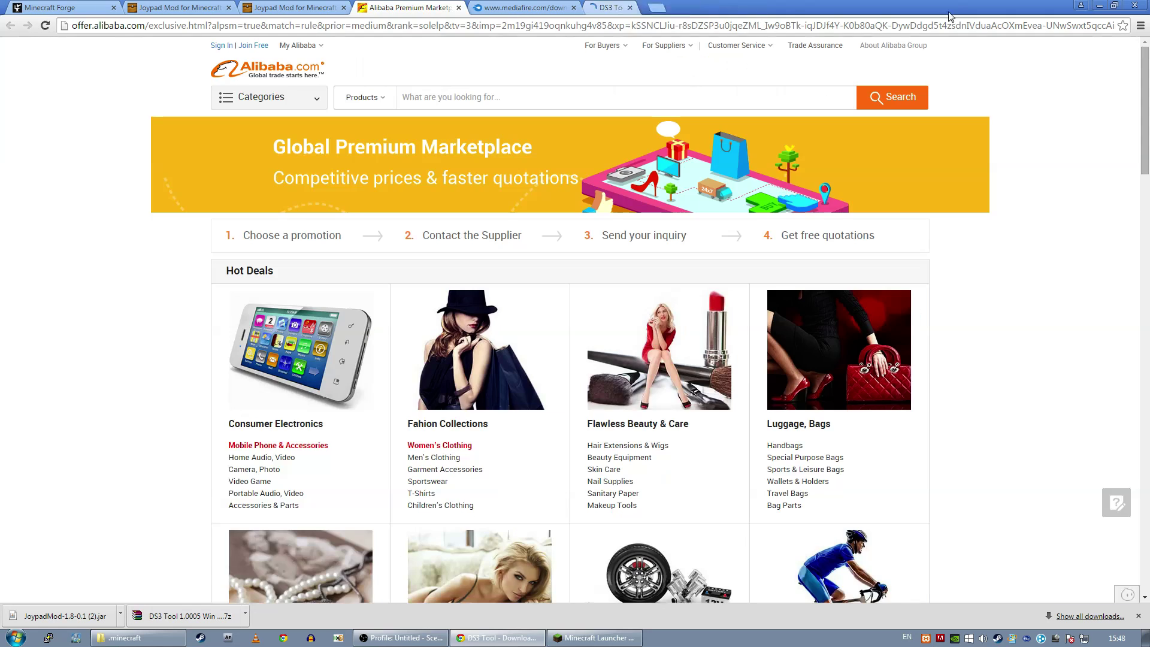
pyautogui.click(688, 7)
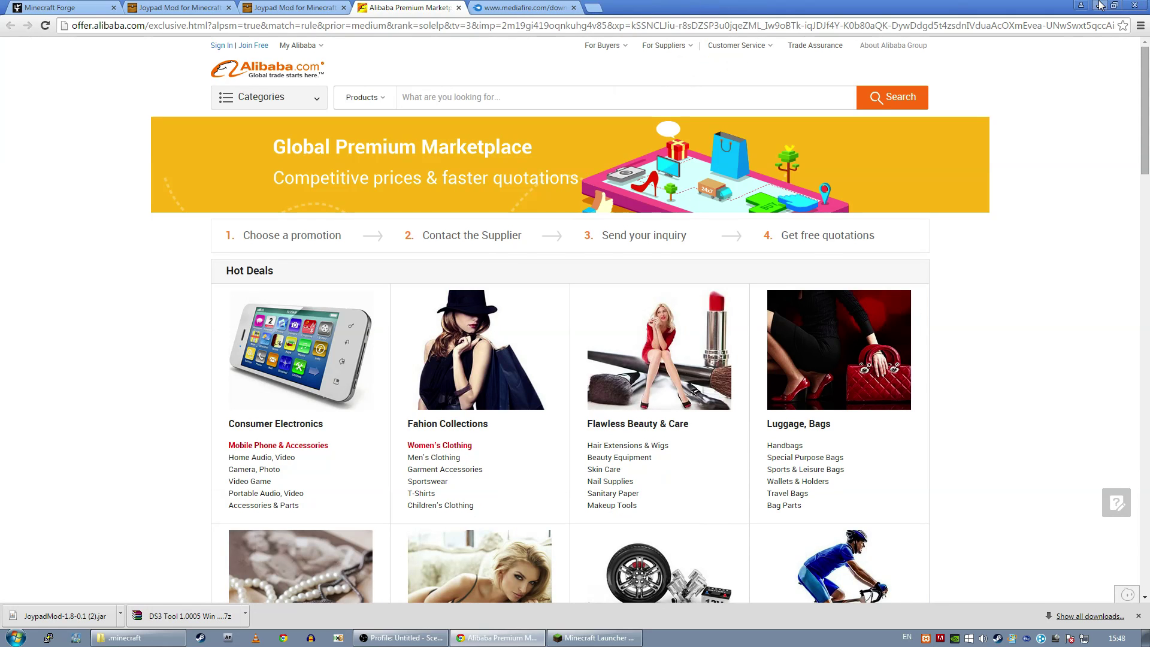
pyautogui.click(1100, 5)
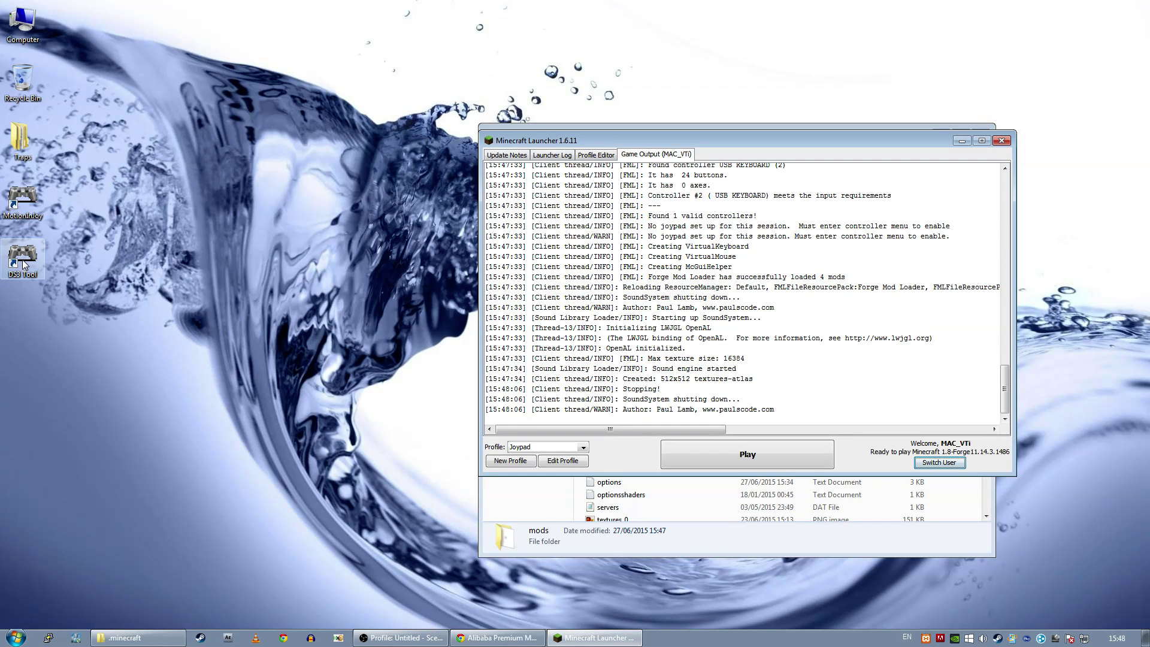
# Delete the MotioninJoy shortcut from the desktop.
pyautogui.click(28, 202)
pyautogui.press('Delete')
pyautogui.press('Return')
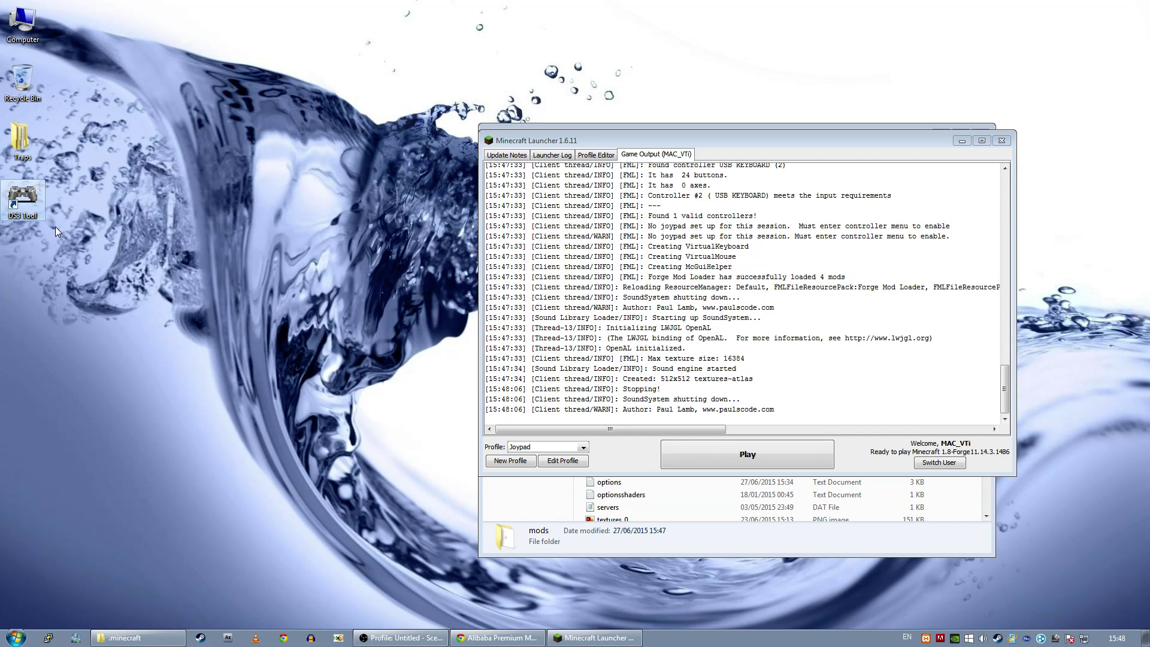
# Find "ds3" among the installed programs, start the MotioninJoy Gamepad tool and move its window clear of the screen edge.
pyautogui.click(11, 630)
pyautogui.write('ds3')
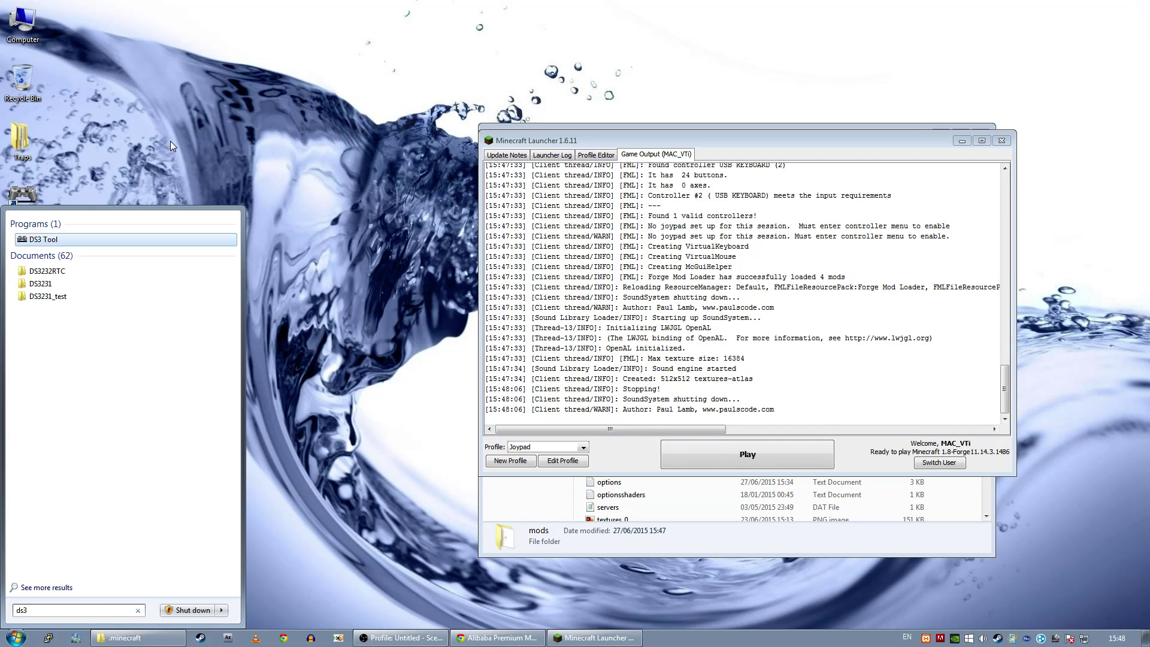
pyautogui.press('Return')
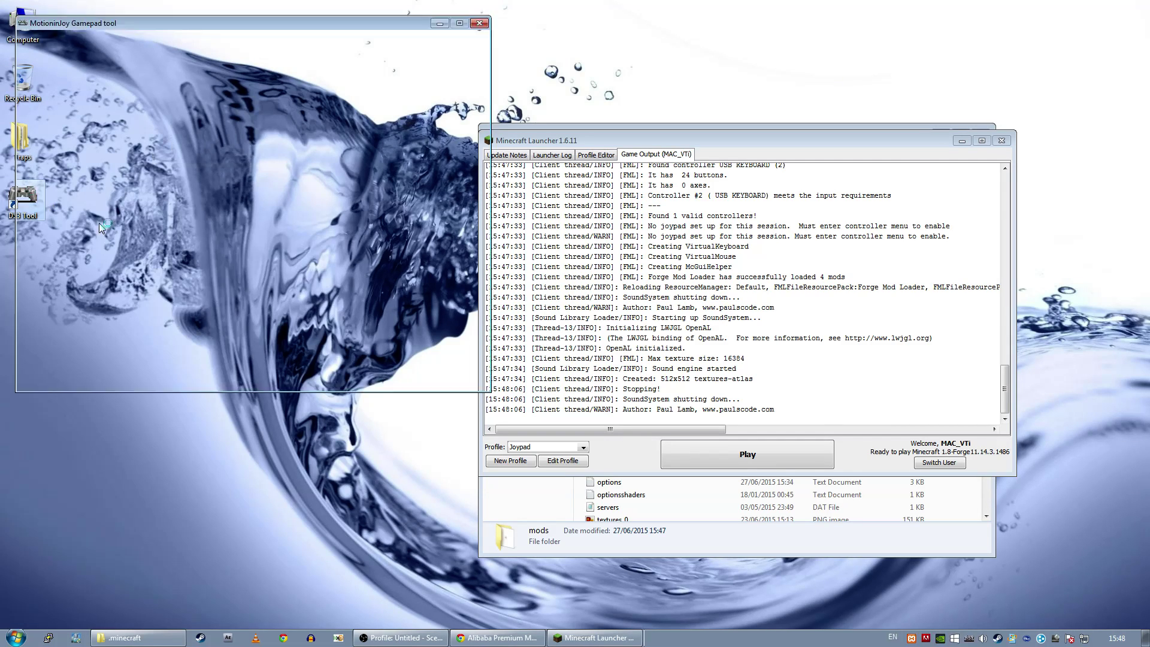
pyautogui.moveTo(267, 32); pyautogui.dragTo(332, 70)
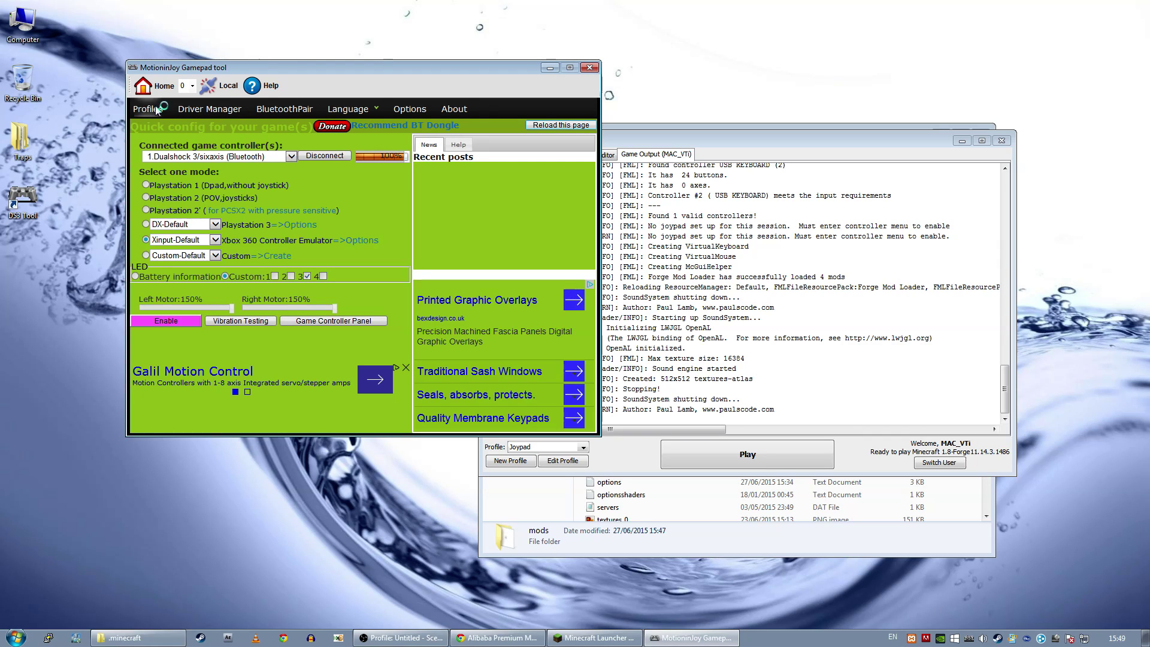
# Check the driver manager, return to the profiles, and enable the Xbox 360 Controller Emulator with custom LEDs 1 and 4.
pyautogui.click(190, 109)
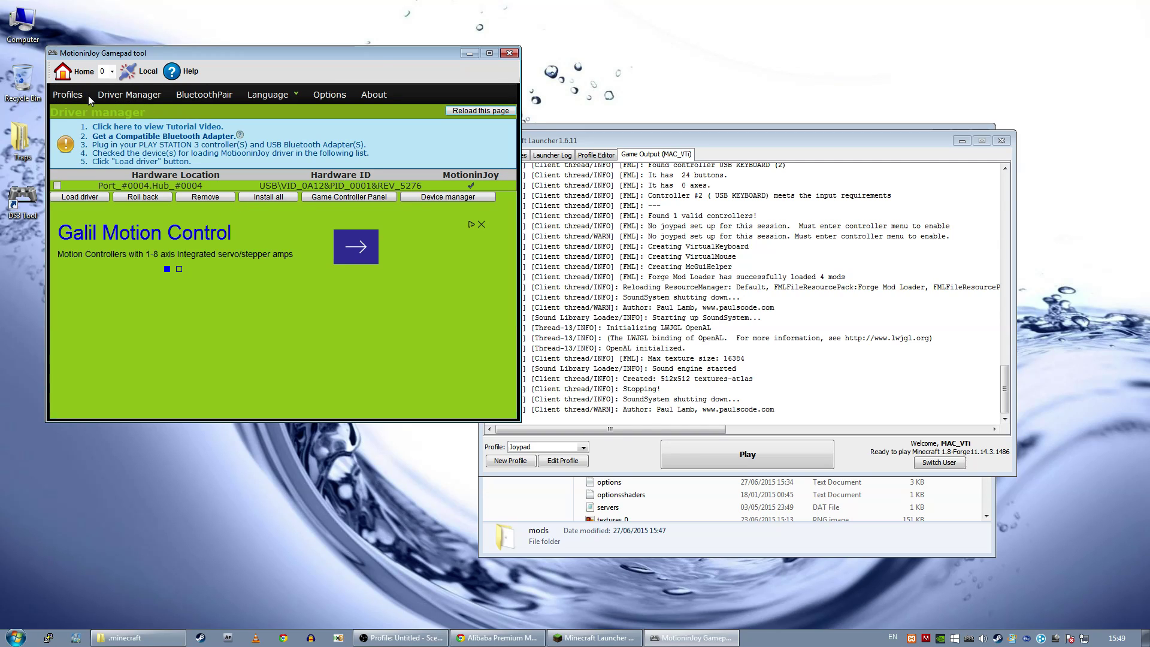
pyautogui.click(71, 95)
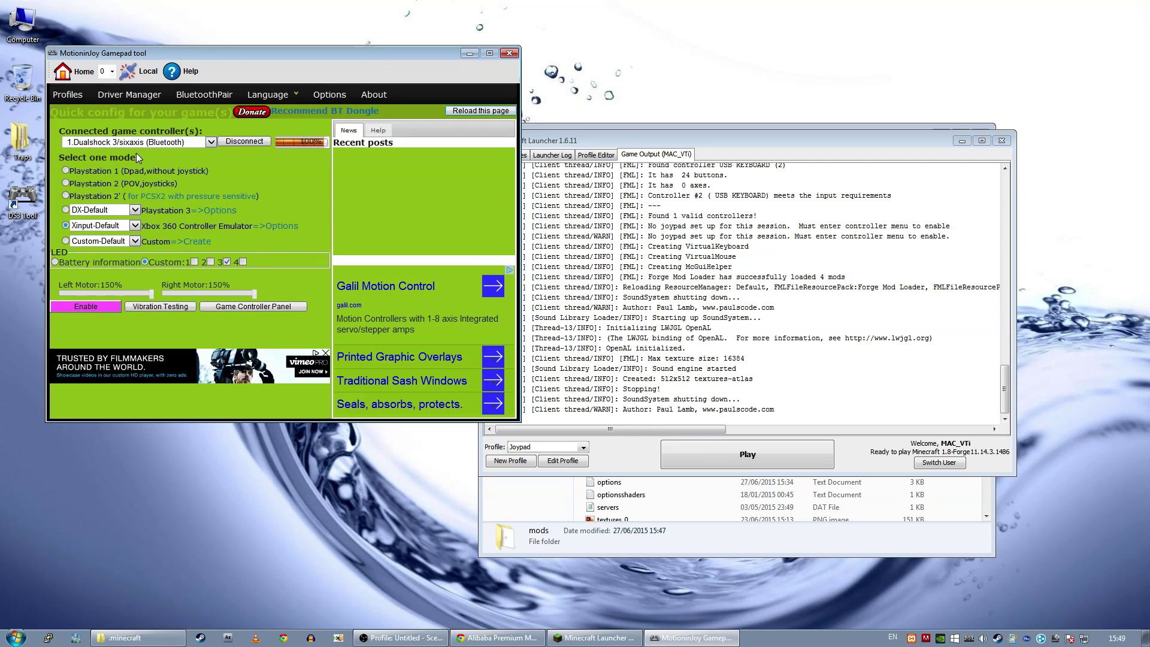
pyautogui.click(195, 261)
pyautogui.click(229, 262)
pyautogui.click(89, 307)
# View the Bluetooth pairing settings, test the controller's vibration from the profiles page and minimise the gamepad tool.
pyautogui.click(203, 99)
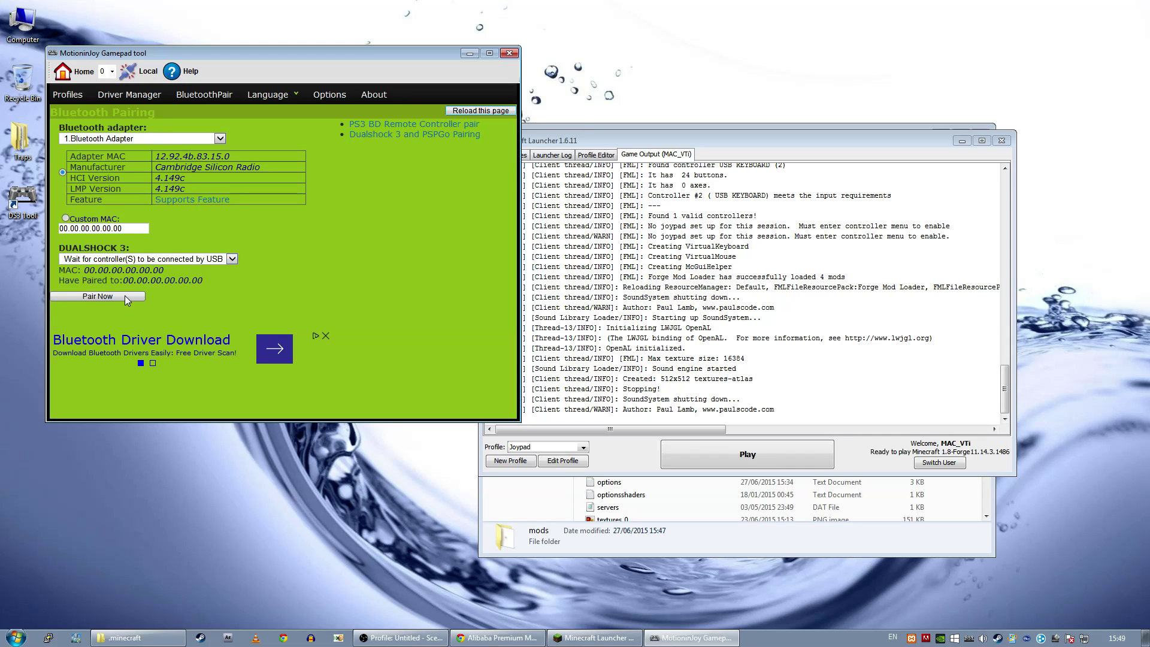
pyautogui.click(68, 94)
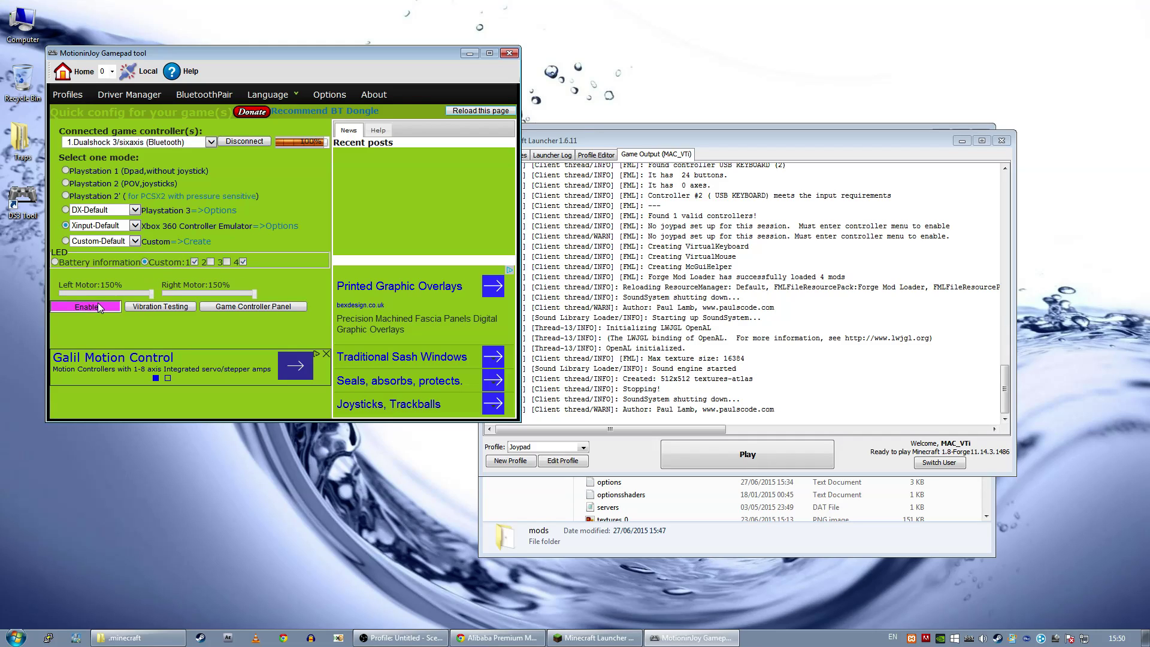
pyautogui.click(153, 304)
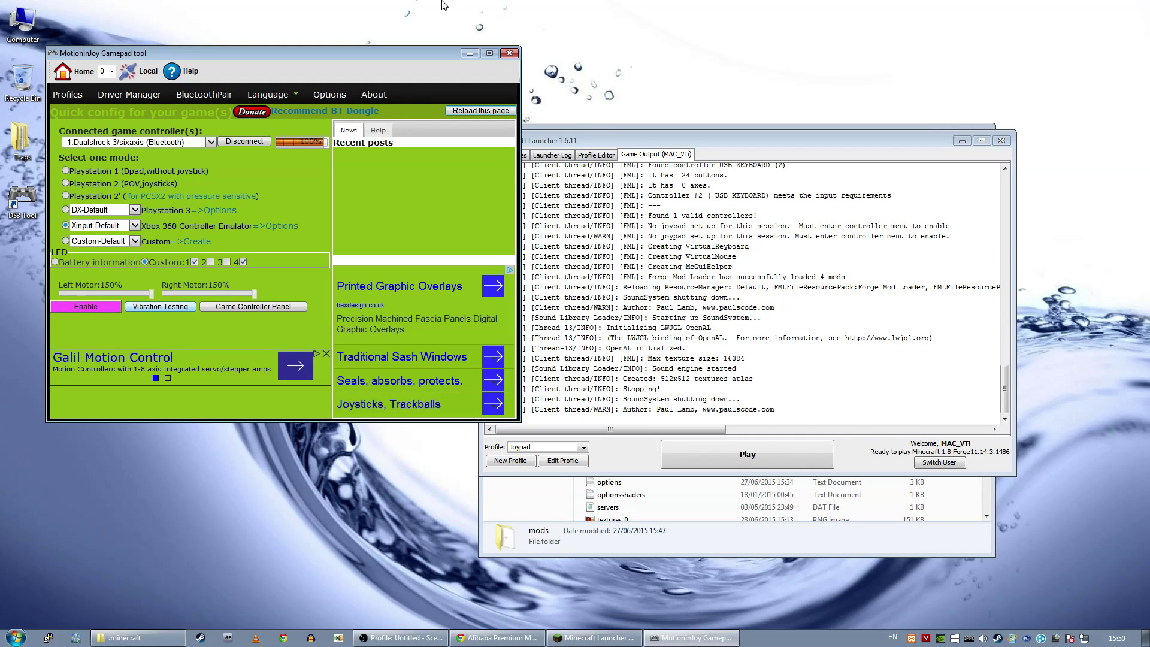
pyautogui.click(470, 53)
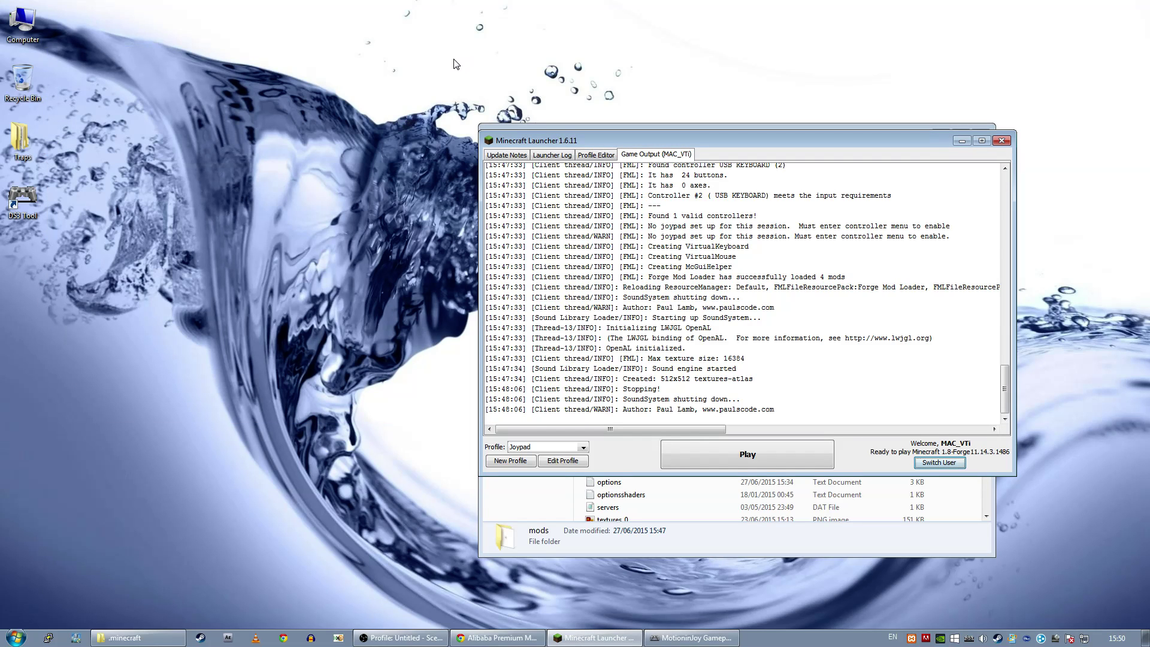
# Start Minecraft with the Joypad profile, maximise the game window and open the singleplayer world list.
pyautogui.click(721, 454)
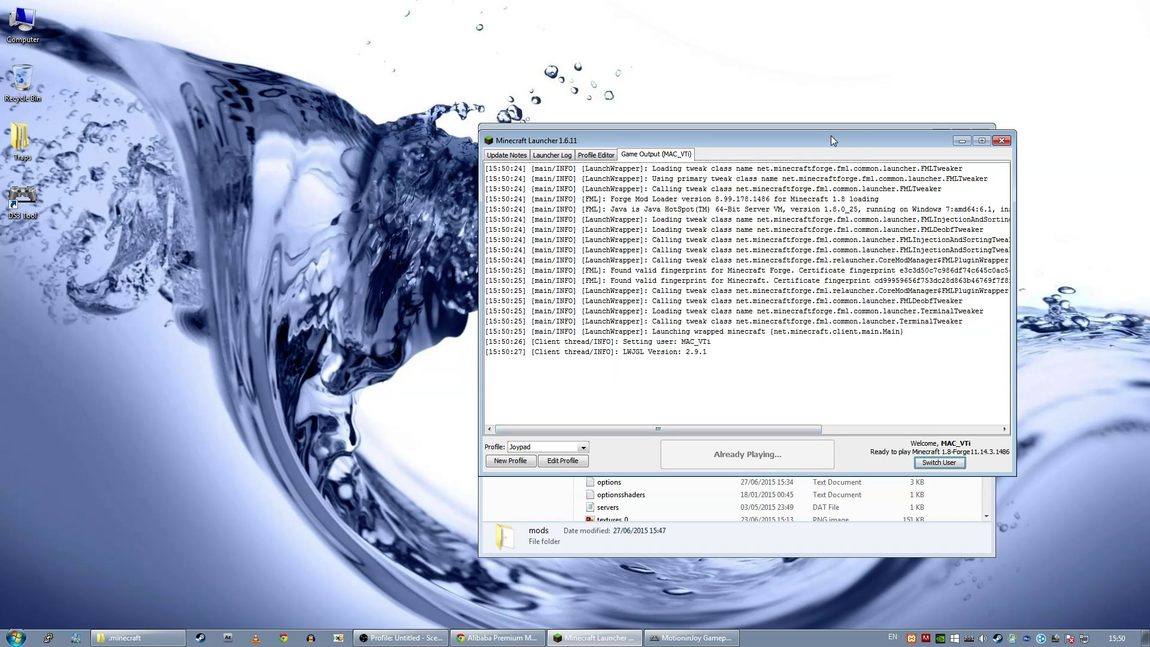
pyautogui.moveTo(731, 189); pyautogui.dragTo(716, 2)
pyautogui.doubleClick(716, 2)
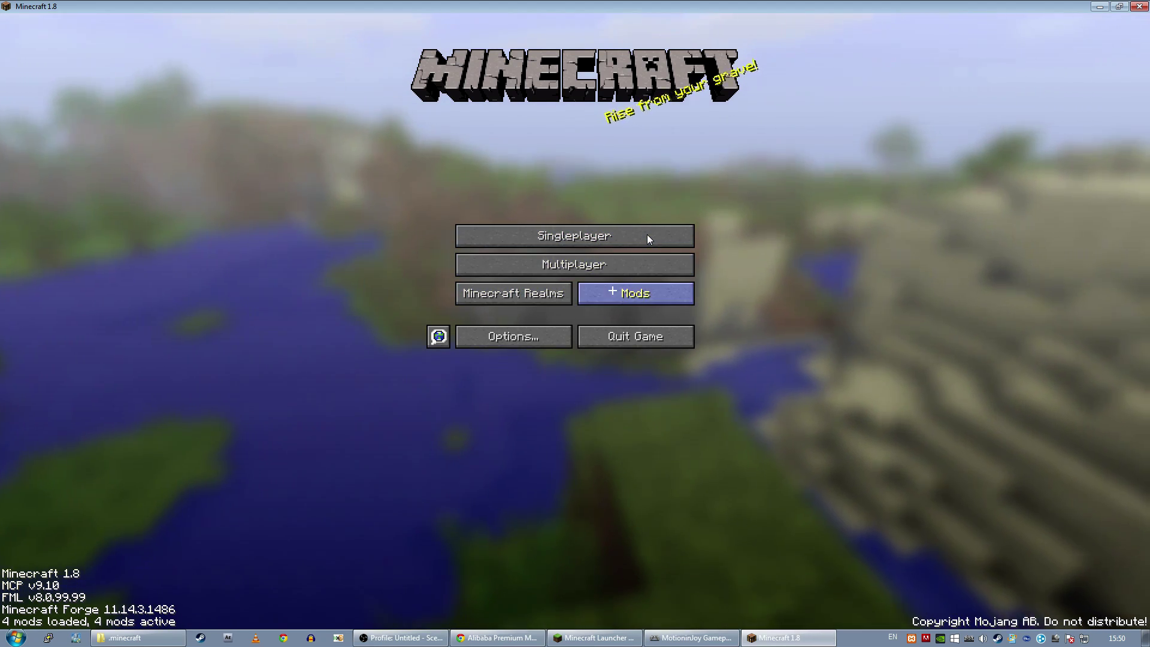
pyautogui.click(594, 240)
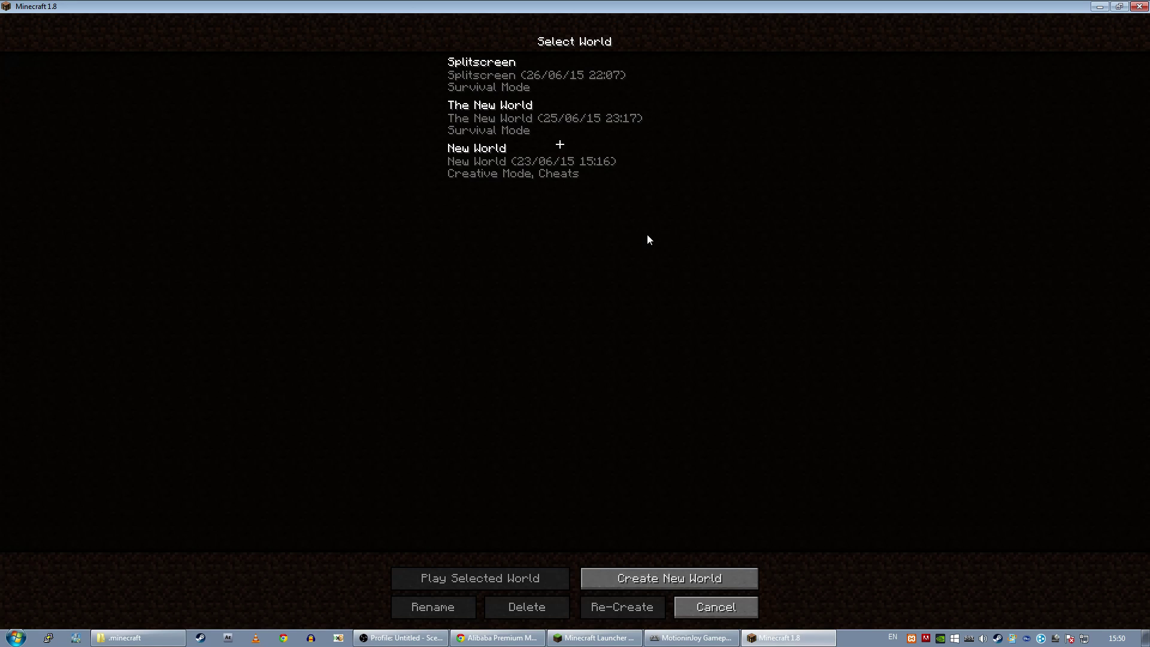
# Load the Splitscreen survival world and walk around inside the house to try out the controller.
pyautogui.click(549, 85)
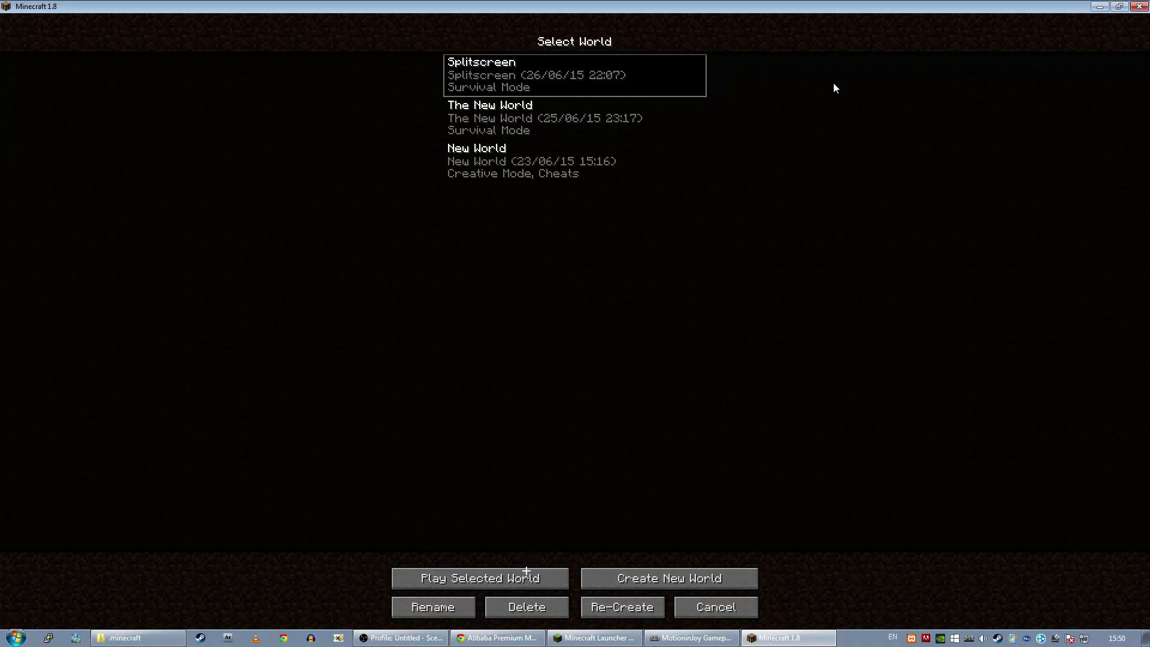
pyautogui.click(480, 578)
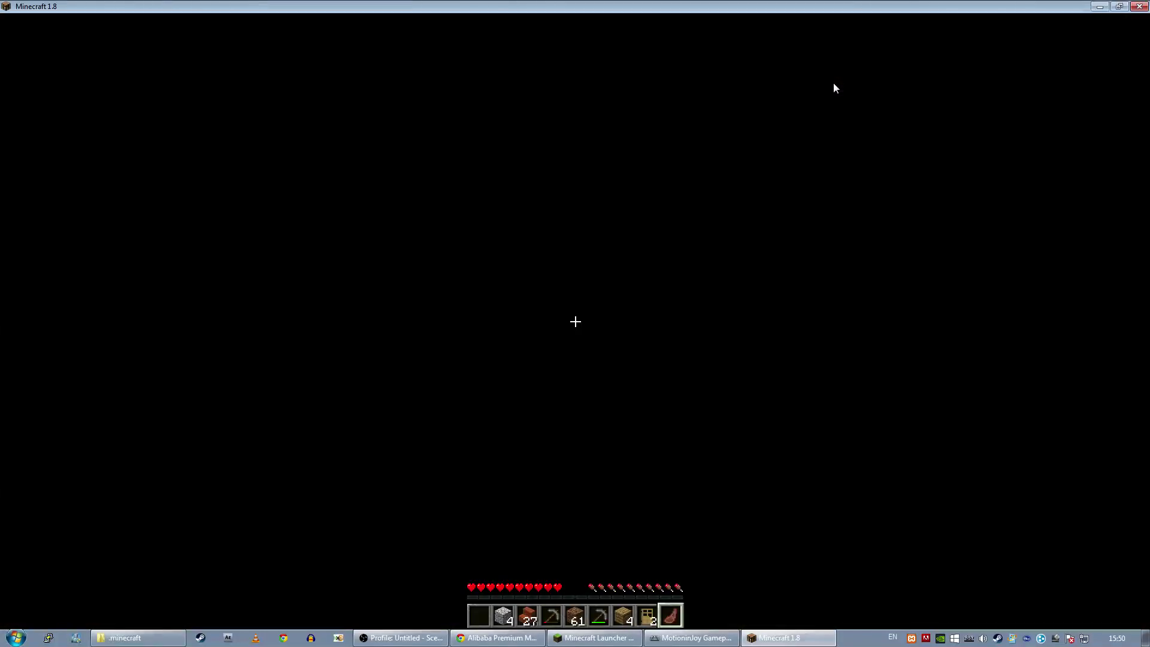
pyautogui.press('w')
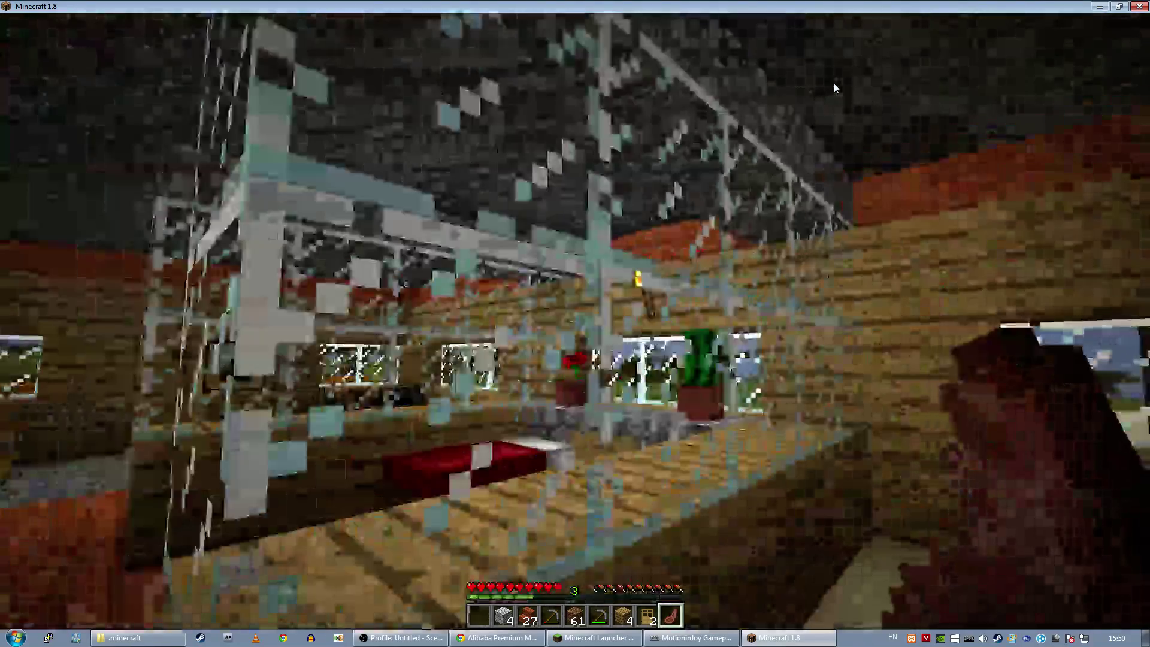
pyautogui.press('w')
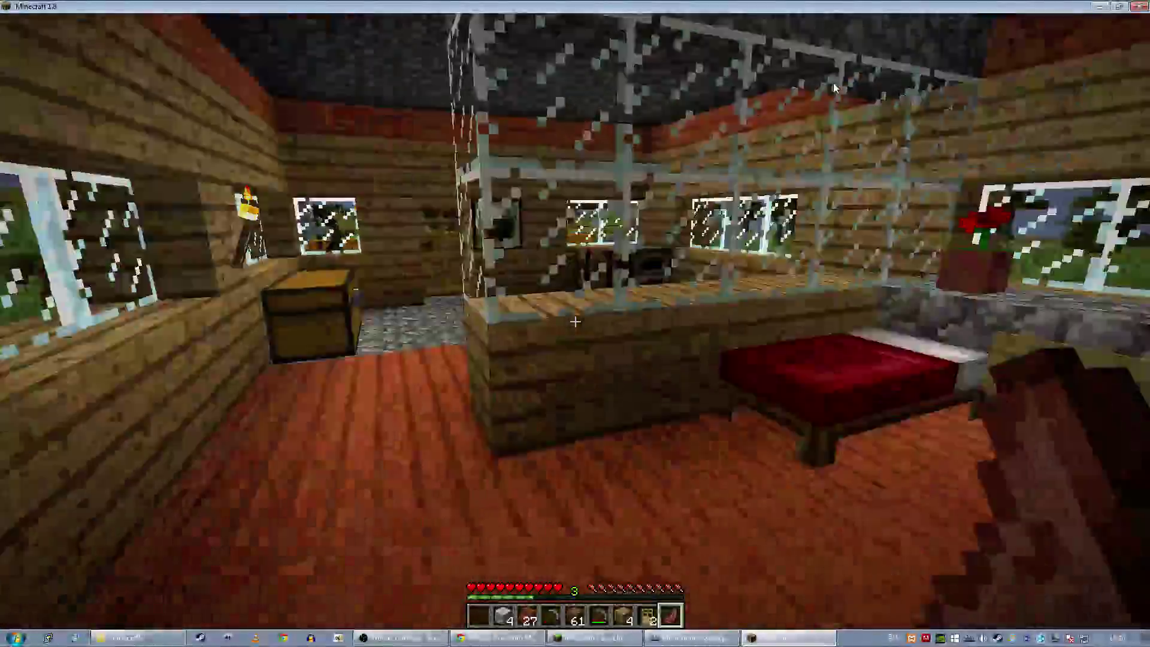
pyautogui.press('w')
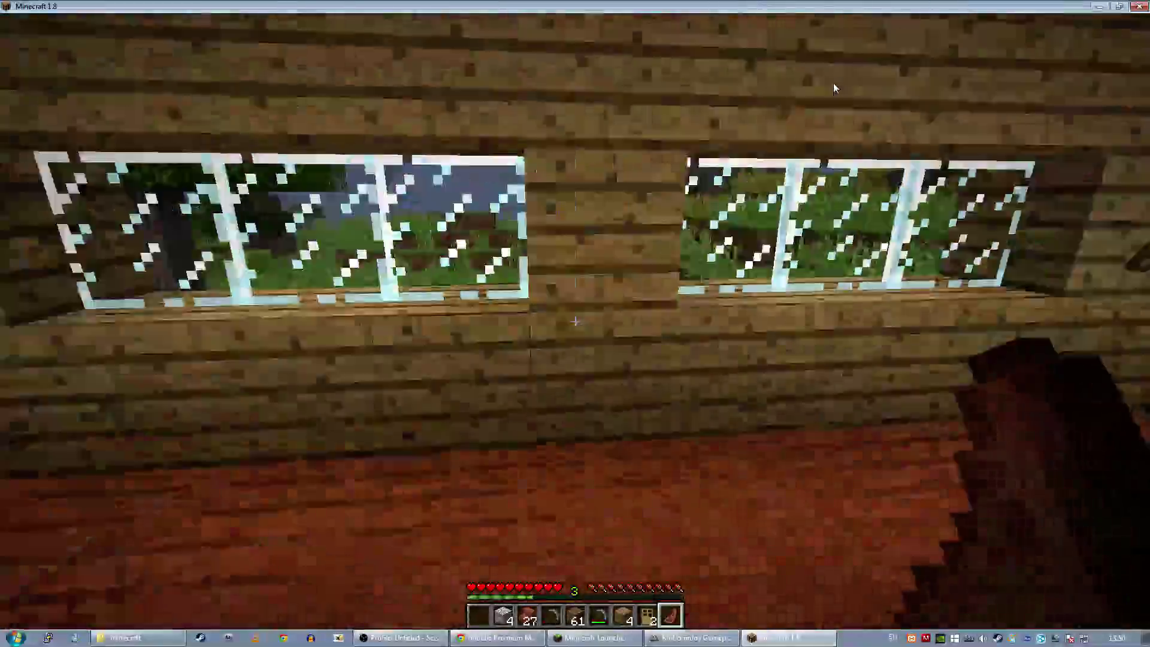
pyautogui.press('w')
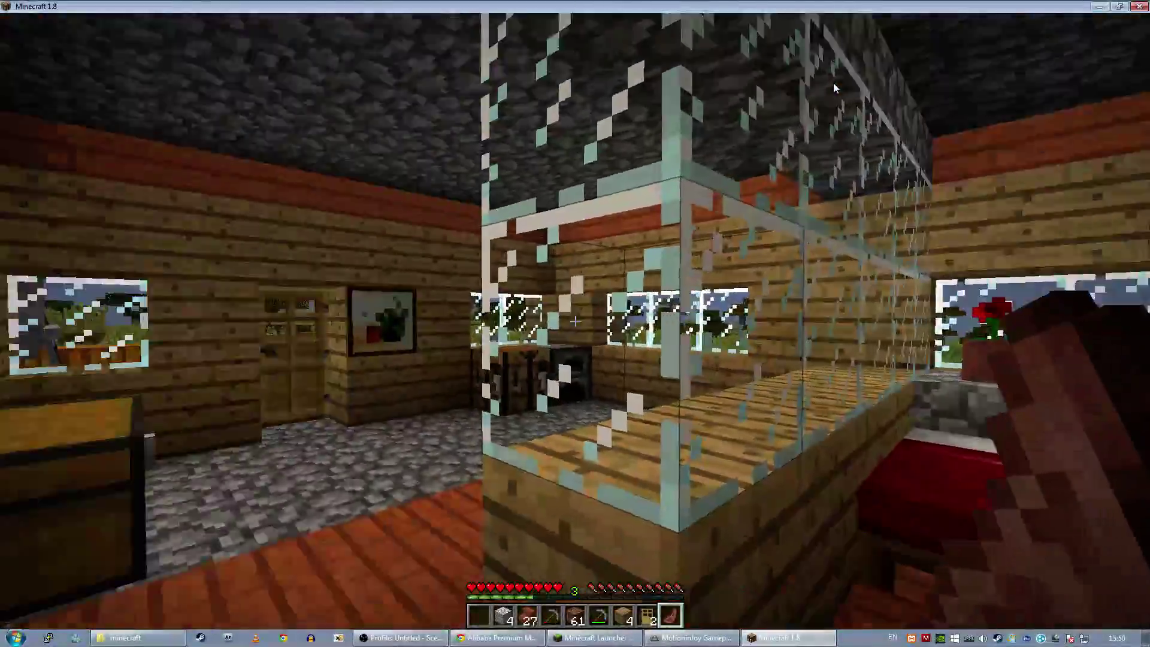
pyautogui.press('w')
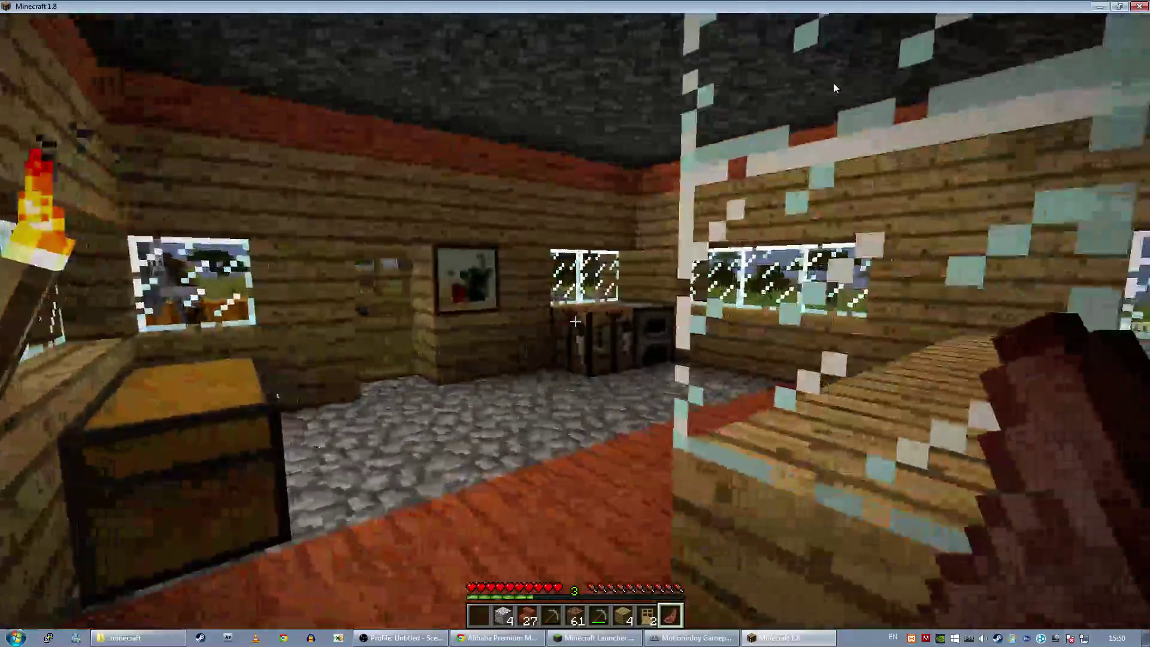
pyautogui.press('w')
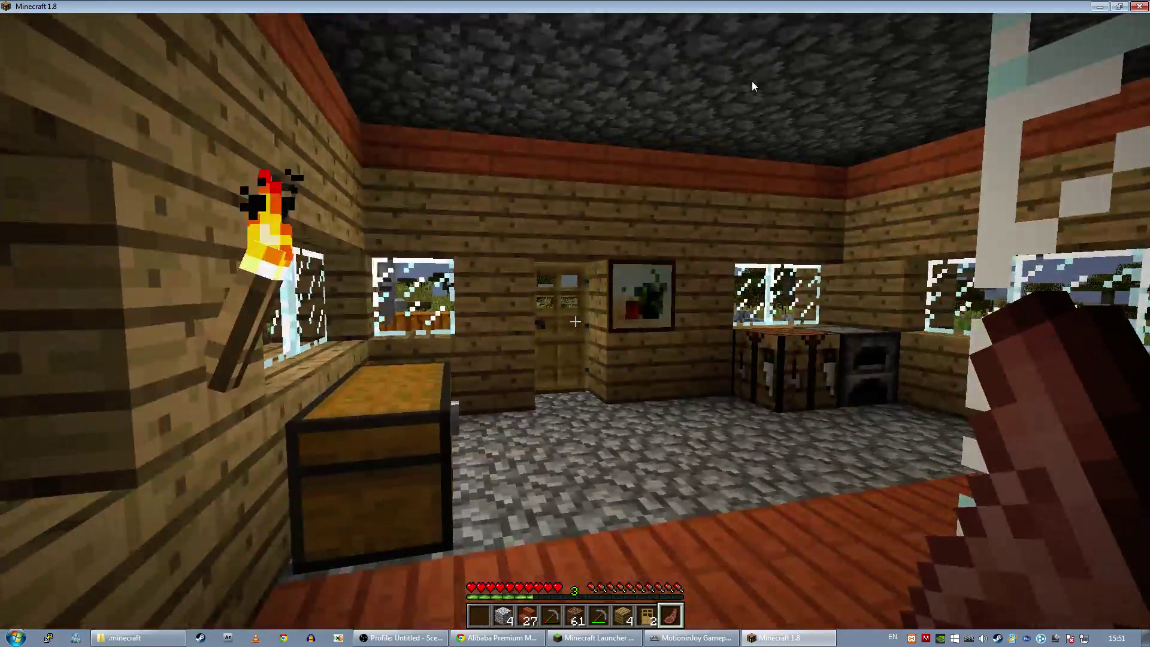
# Pause the Splitscreen game, dock its window to the right half of the screen and start another Minecraft launcher.
pyautogui.press('Escape')
pyautogui.moveTo(698, 6); pyautogui.dragTo(1149, 179)
pyautogui.click(29, 637)
pyautogui.click(82, 519)
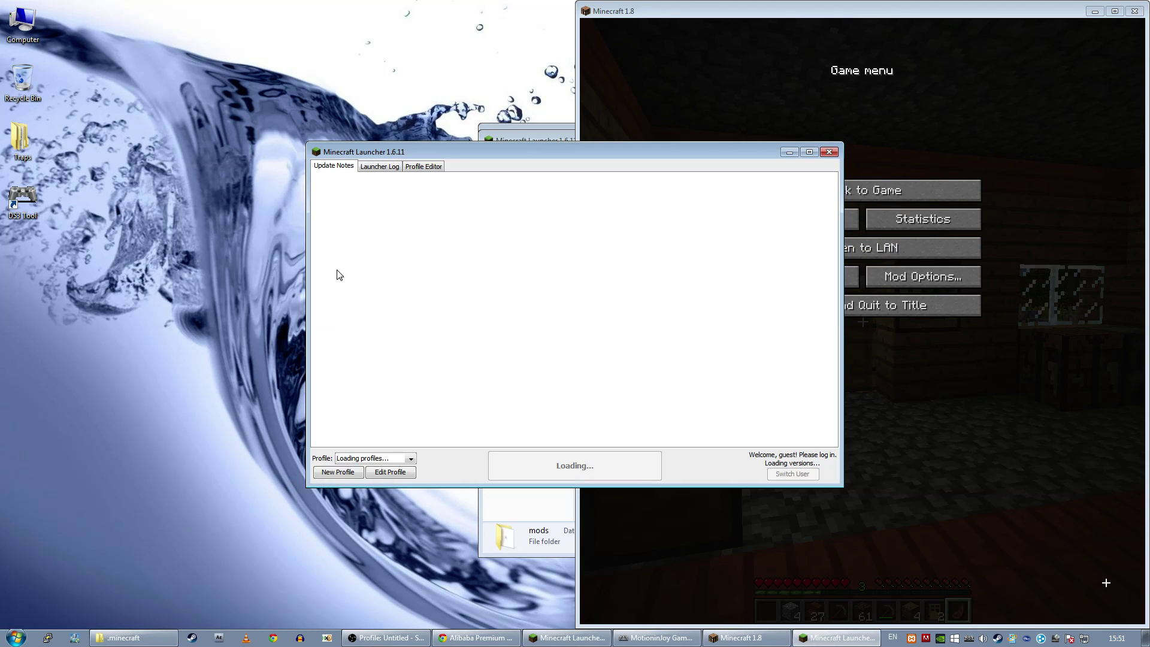
# Switch the new launcher to the other existing user account and log in with it.
pyautogui.click(767, 474)
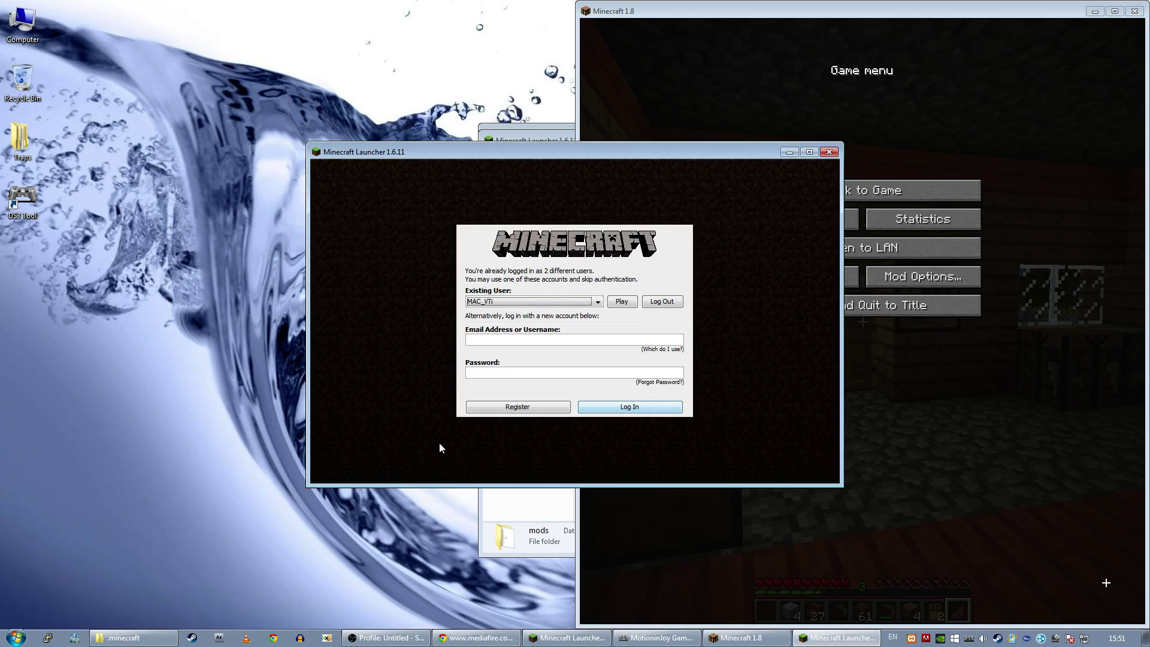
pyautogui.click(586, 307)
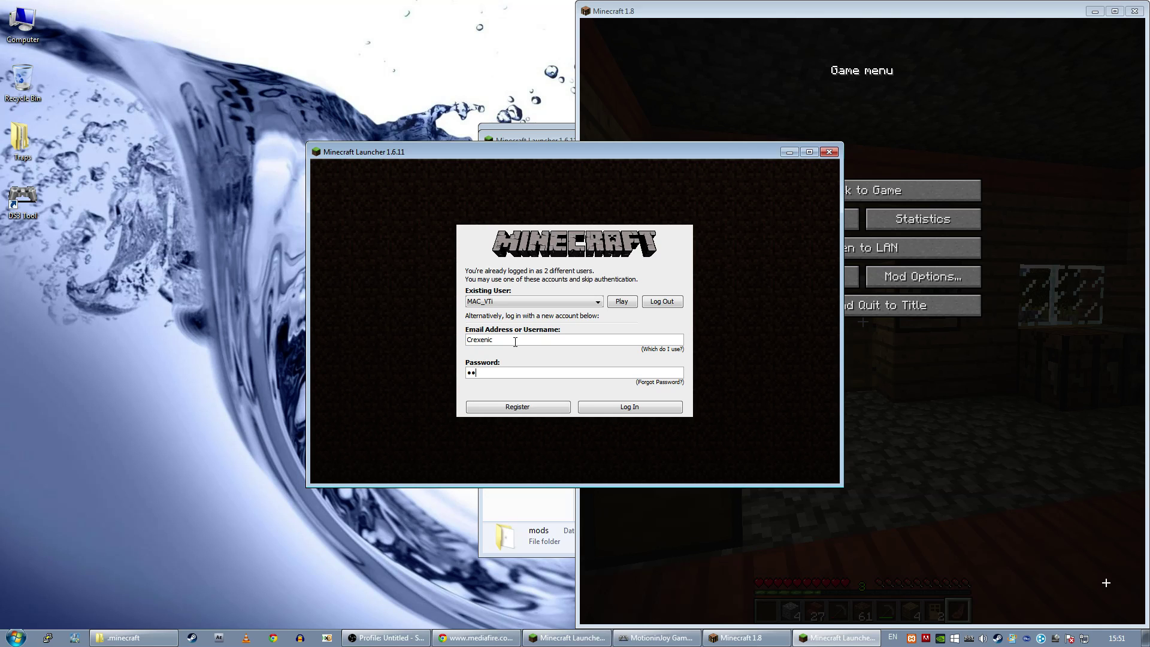
pyautogui.press('Return')
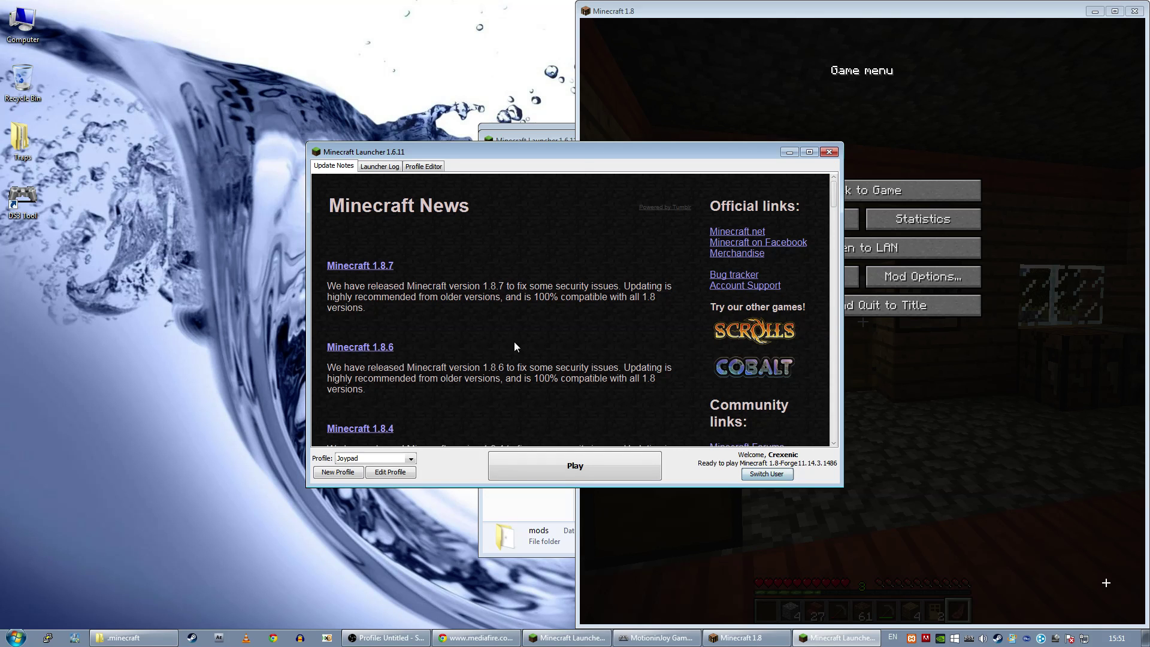
# Move the launcher clear of the paused game, start a second game with the Joypad profile and place its window in the upper-left corner.
pyautogui.moveTo(578, 153); pyautogui.dragTo(303, 114)
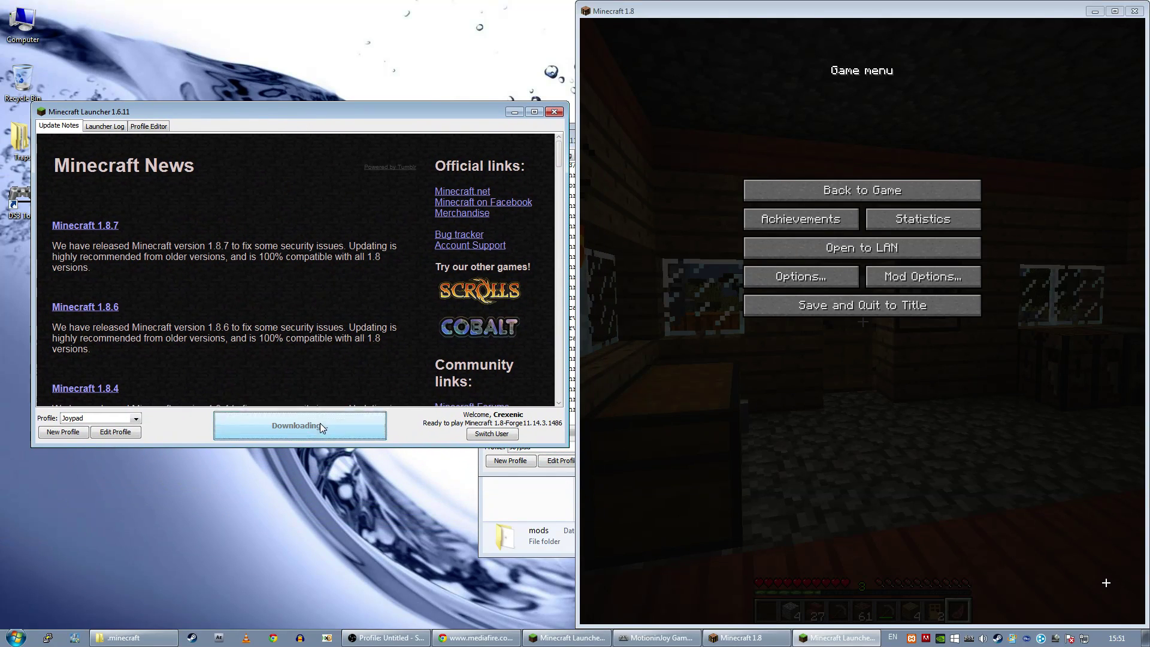
pyautogui.click(320, 423)
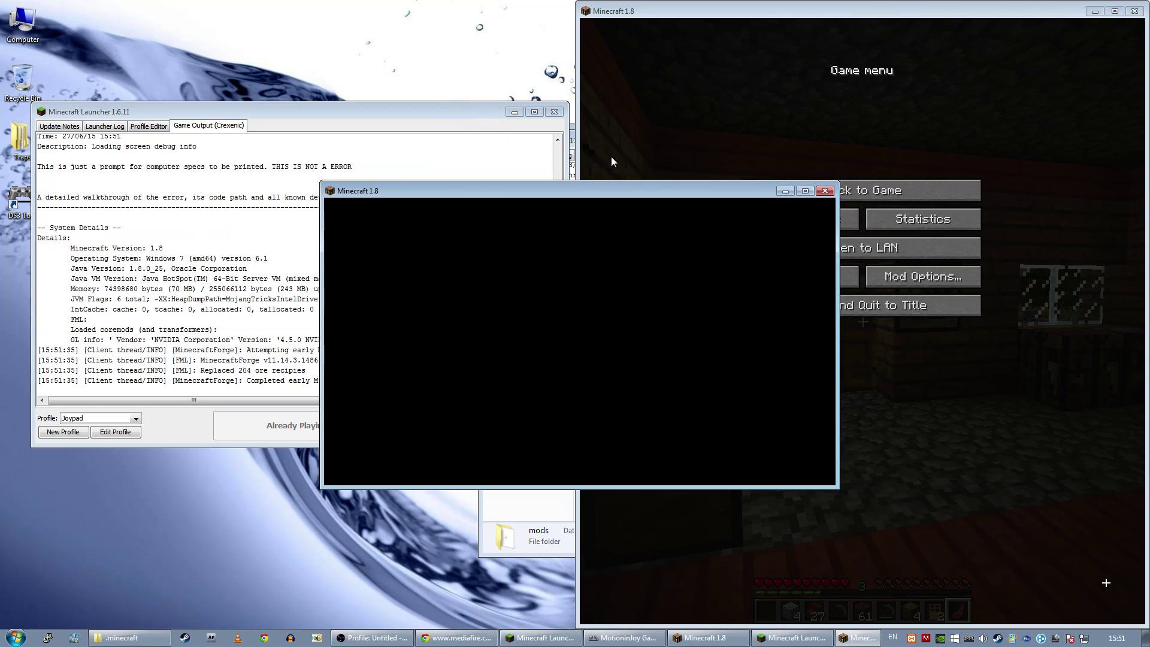
pyautogui.moveTo(407, 43); pyautogui.dragTo(225, 17)
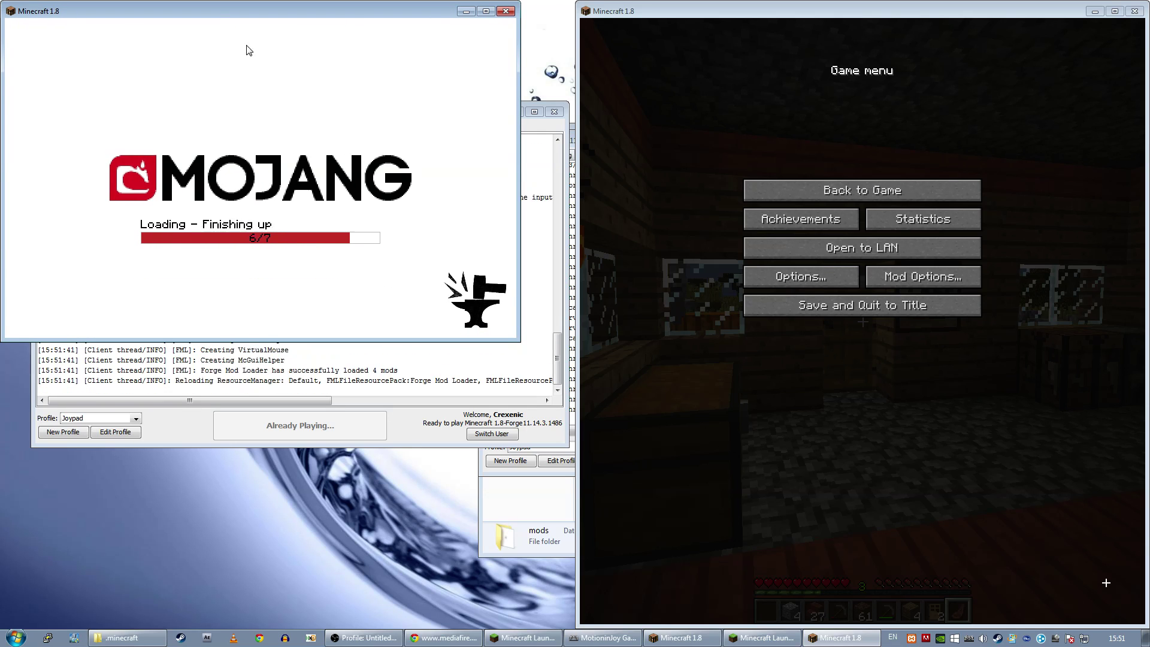
# Check the connected controller in the MotioninJoy Gamepad tool, return to the second game and enlarge its window to fill the left half.
pyautogui.click(602, 638)
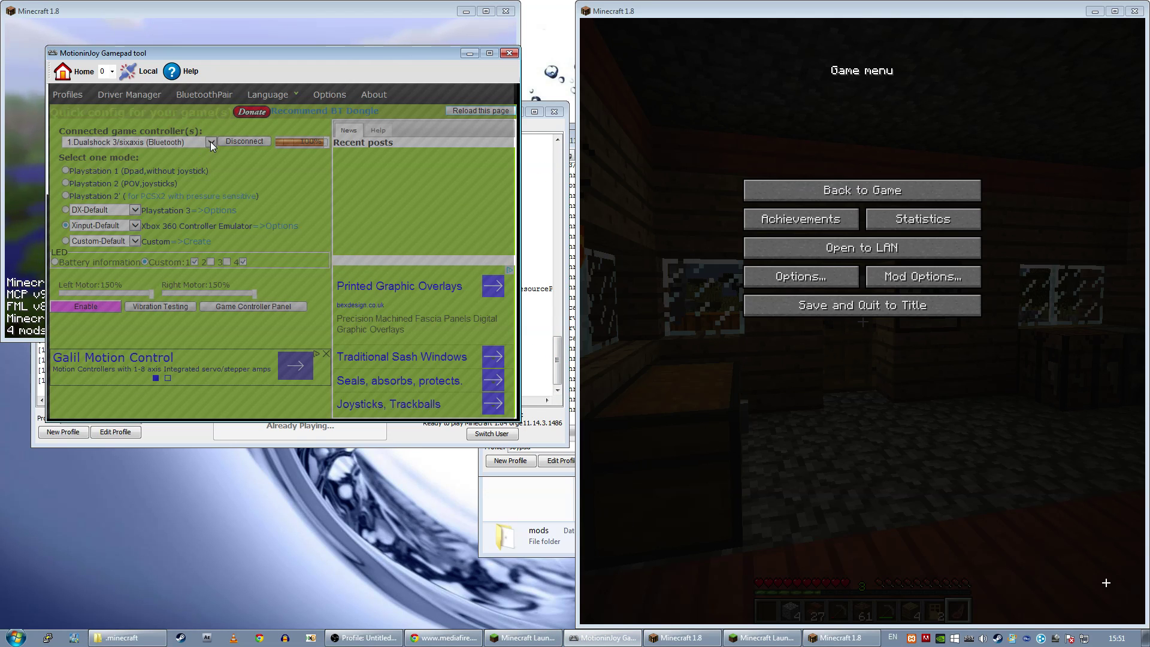
pyautogui.click(314, 12)
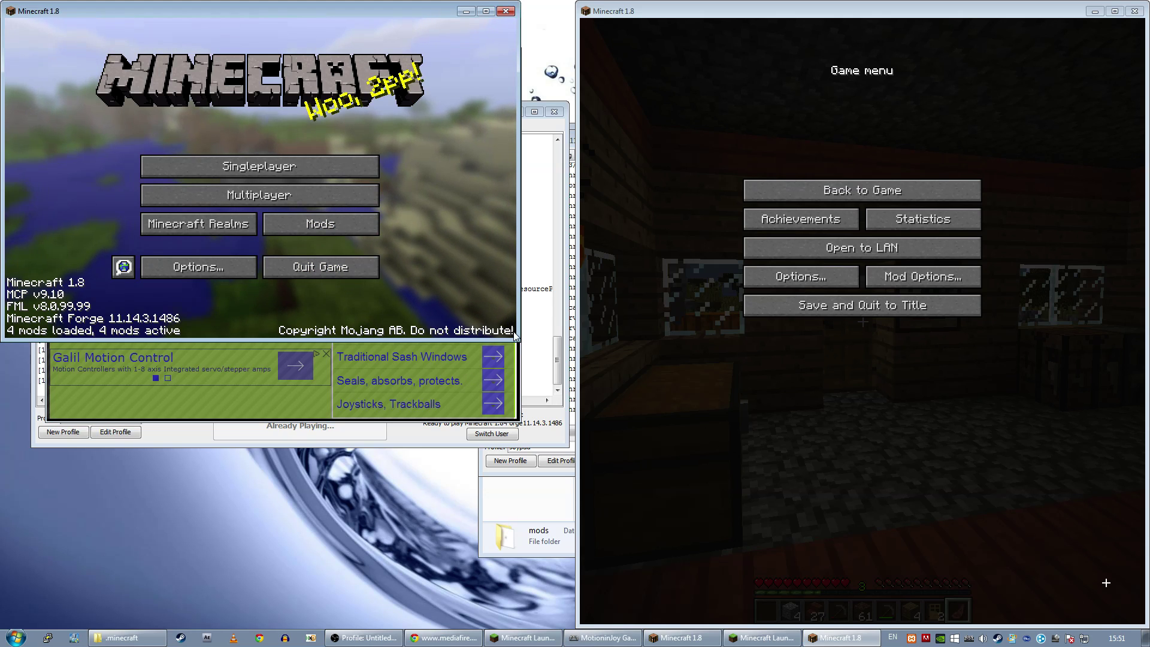
pyautogui.moveTo(519, 340); pyautogui.dragTo(569, 626)
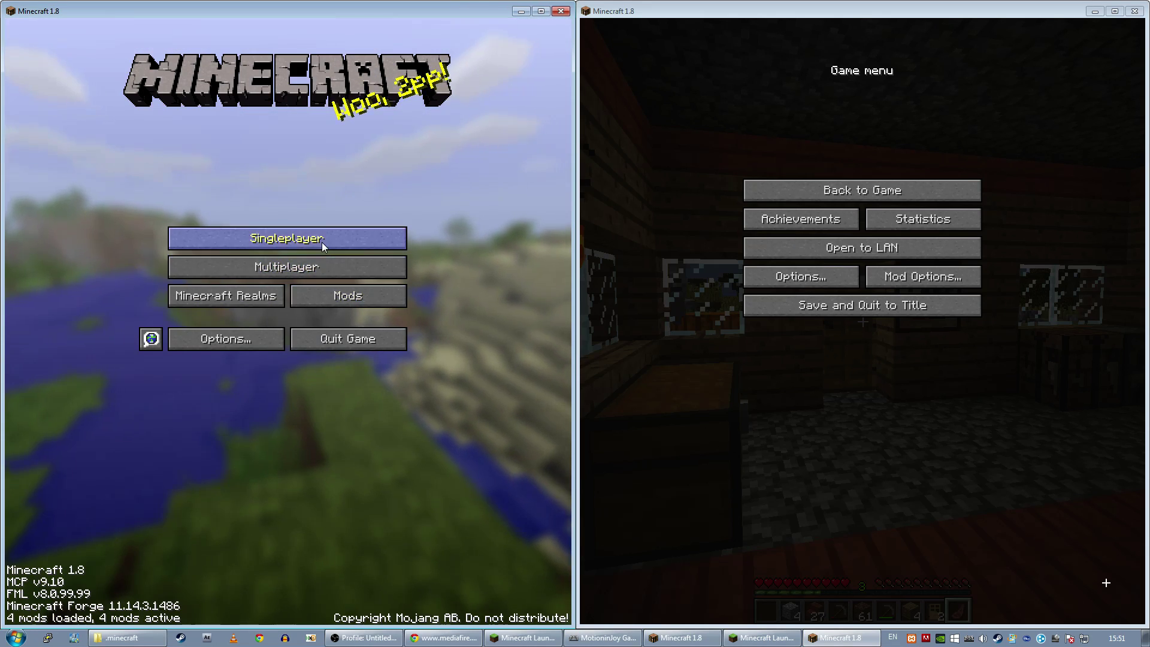
# Open the Splitscreen world to LAN from the first game and join that LAN world from the second game's multiplayer list.
pyautogui.click(277, 239)
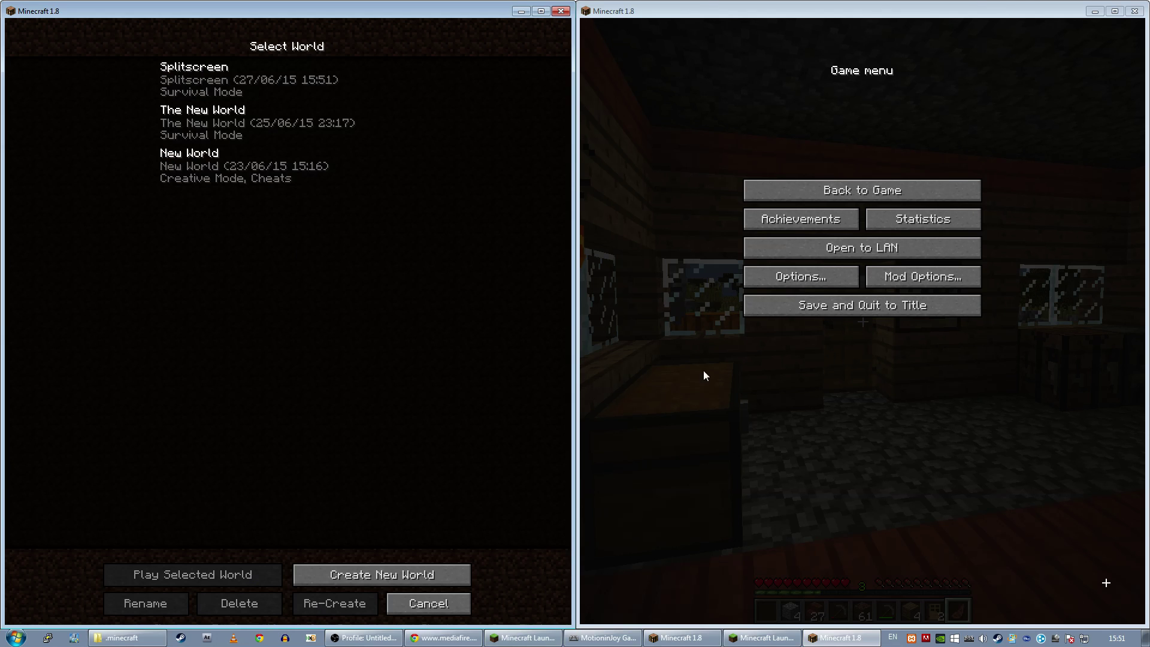
pyautogui.click(865, 246)
pyautogui.click(753, 601)
pyautogui.click(428, 603)
pyautogui.click(276, 263)
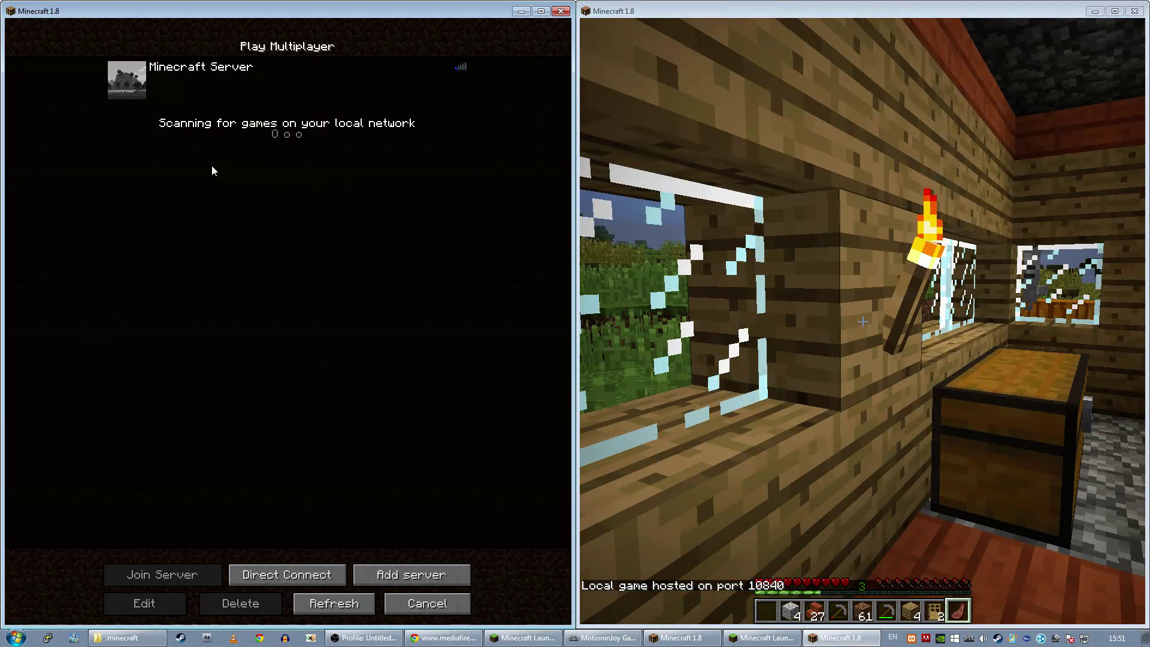
pyautogui.click(202, 187)
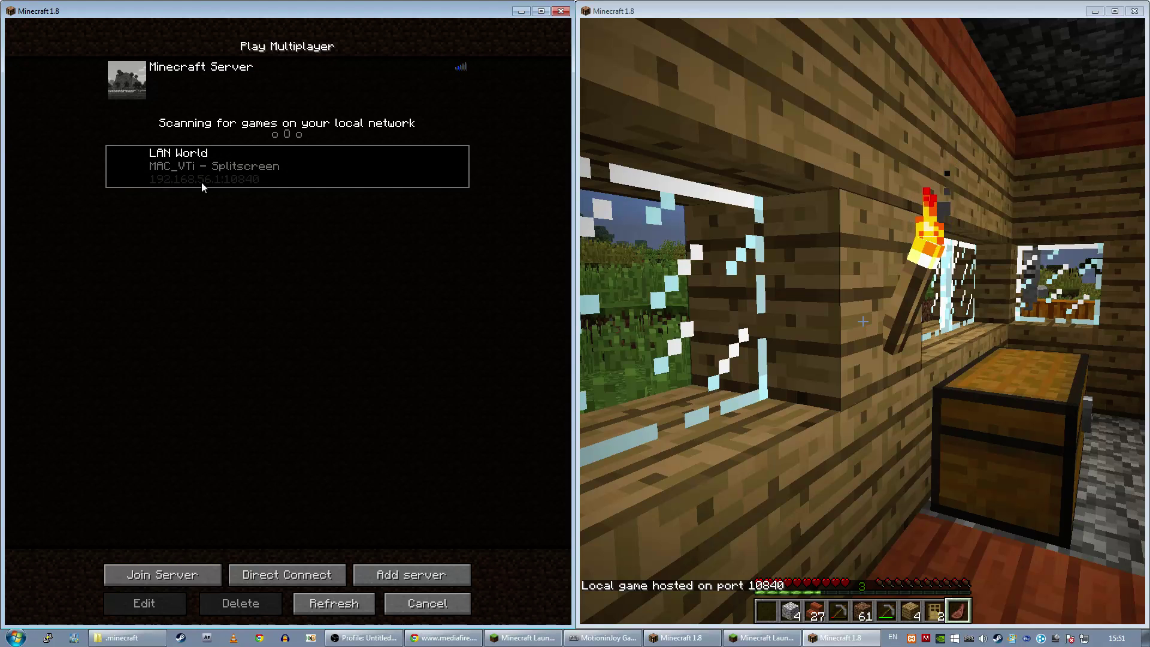
pyautogui.click(195, 576)
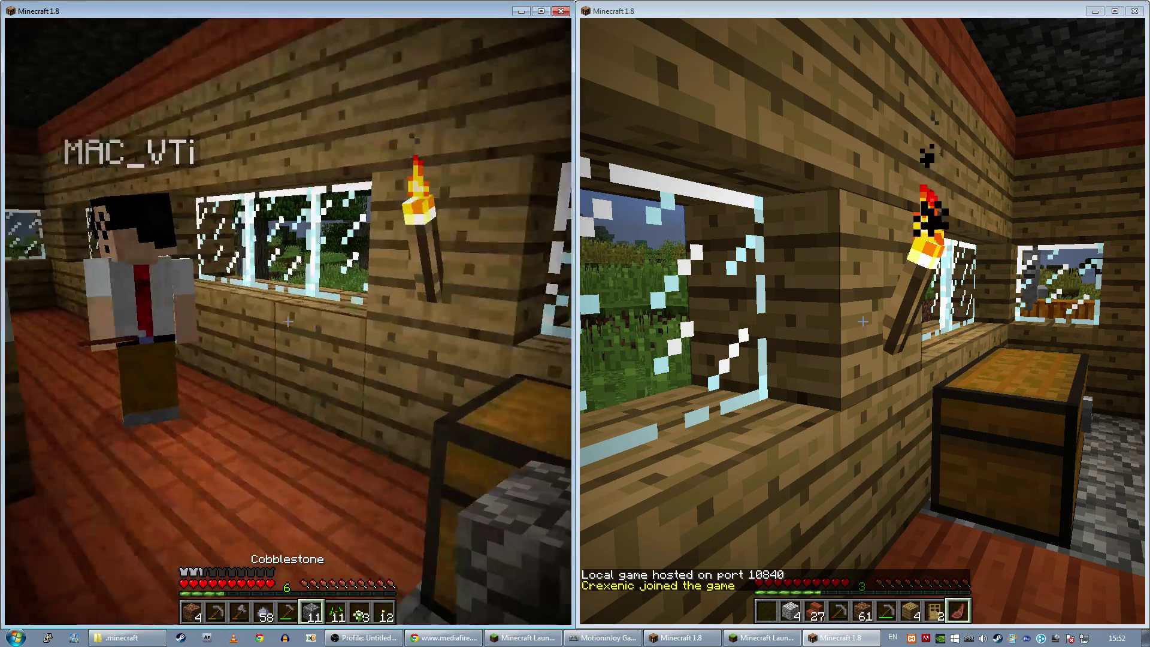
# Move the players back and forth until they face each other beside the chest in the house.
pyautogui.press('w')
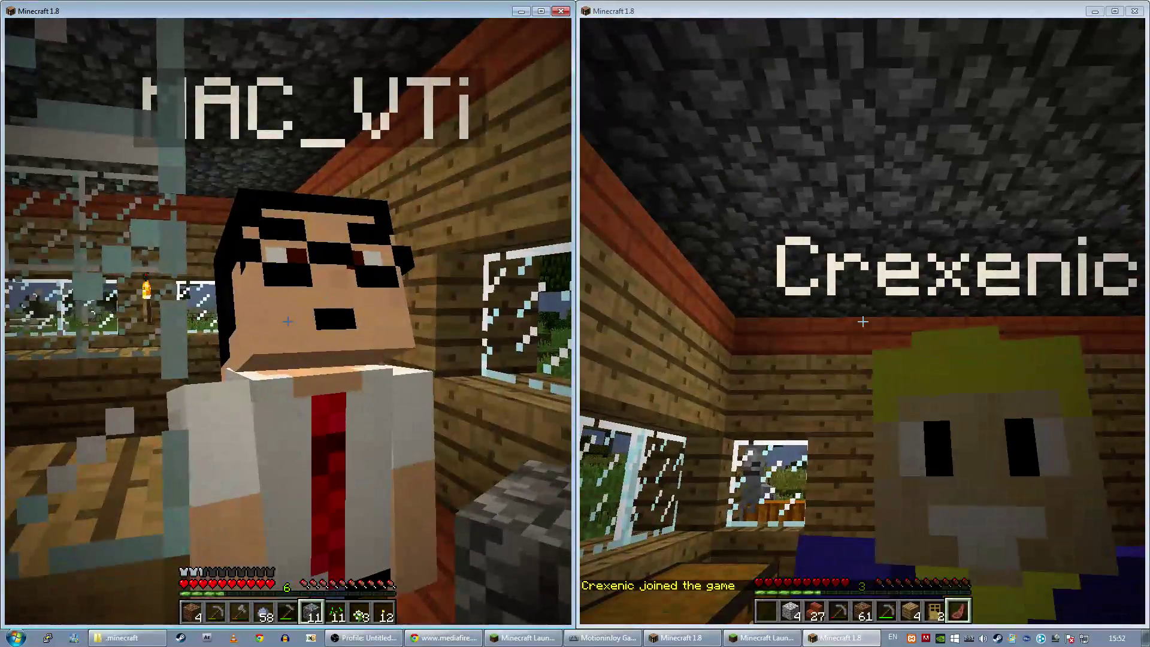
pyautogui.press('s')
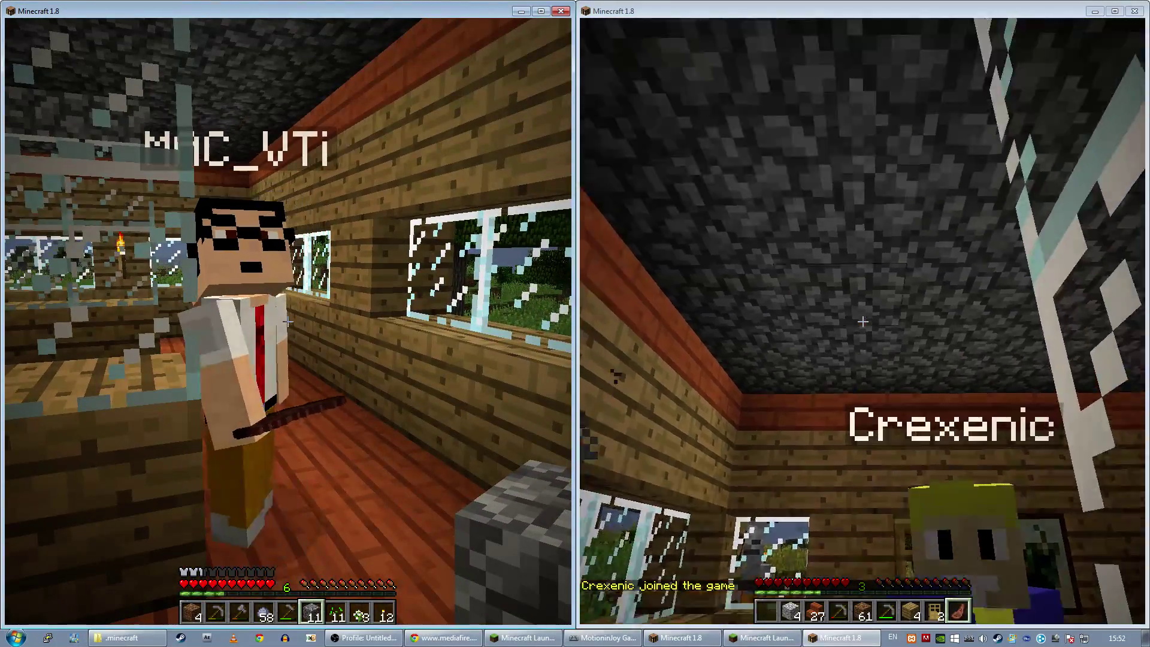
pyautogui.press('w')
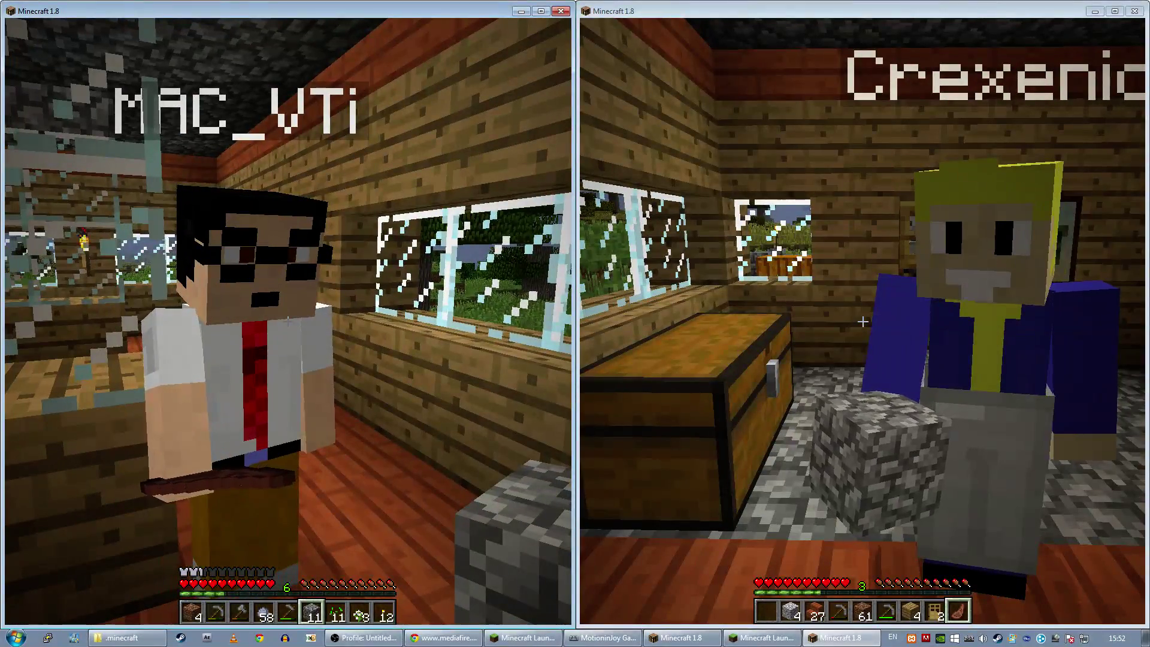
# Step through the available controllers in the second game's Joypad Mod controls, try the controller toggle and return to play.
pyautogui.press('Escape')
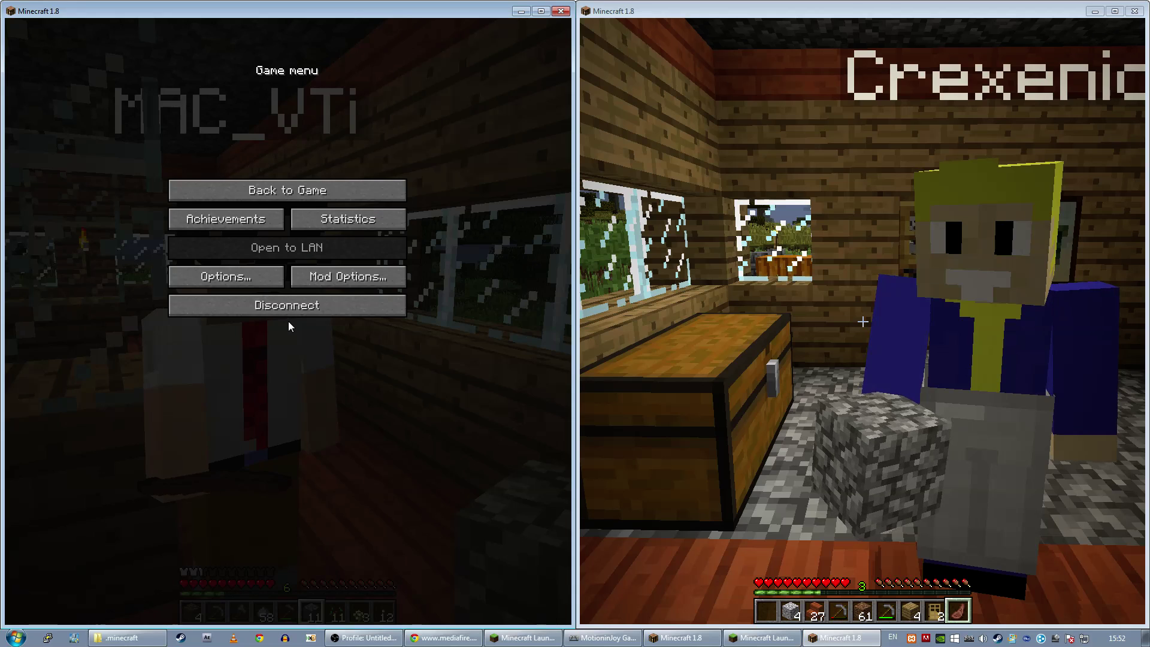
pyautogui.click(283, 273)
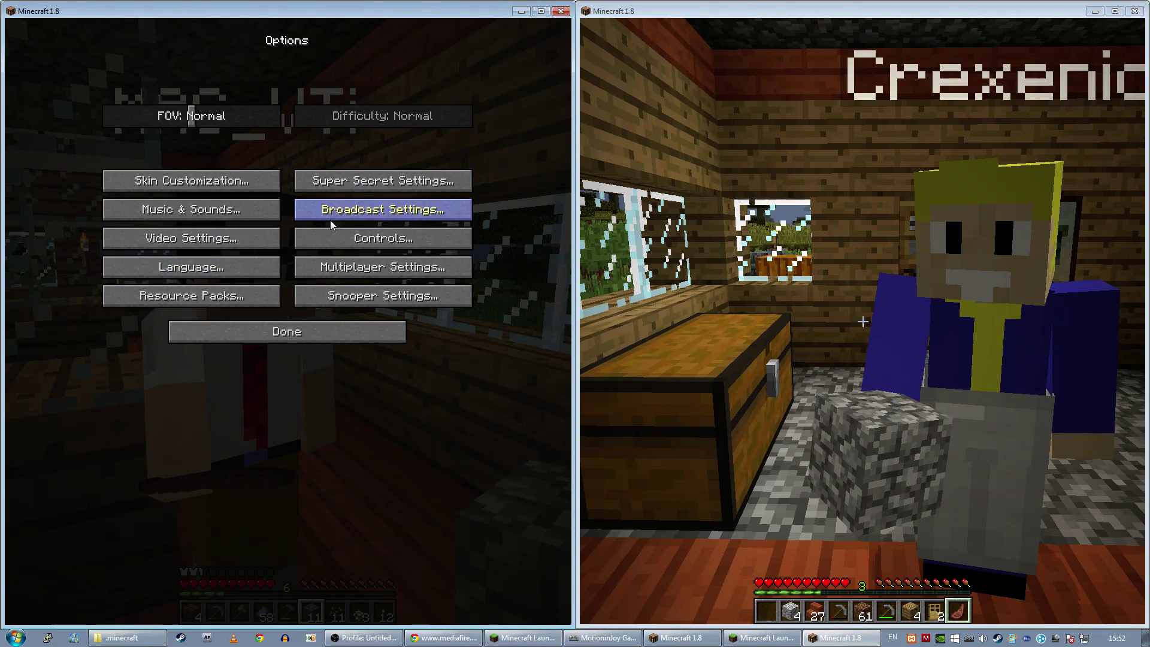
pyautogui.click(337, 239)
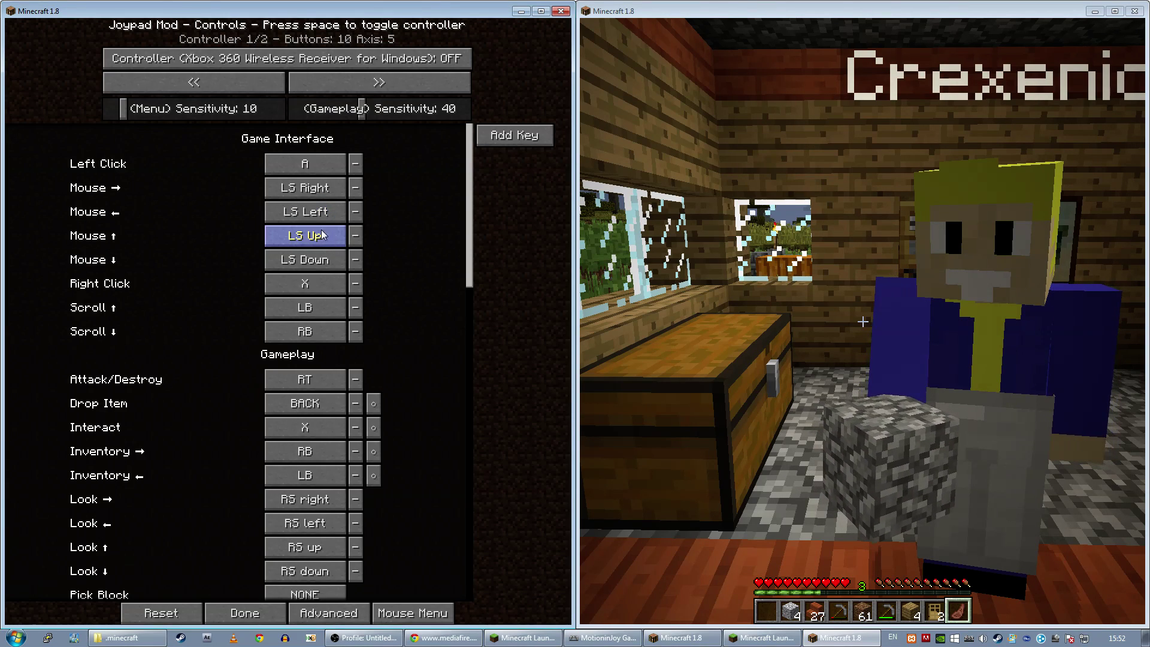
pyautogui.click(332, 86)
pyautogui.click(256, 87)
pyautogui.click(332, 86)
pyautogui.click(256, 87)
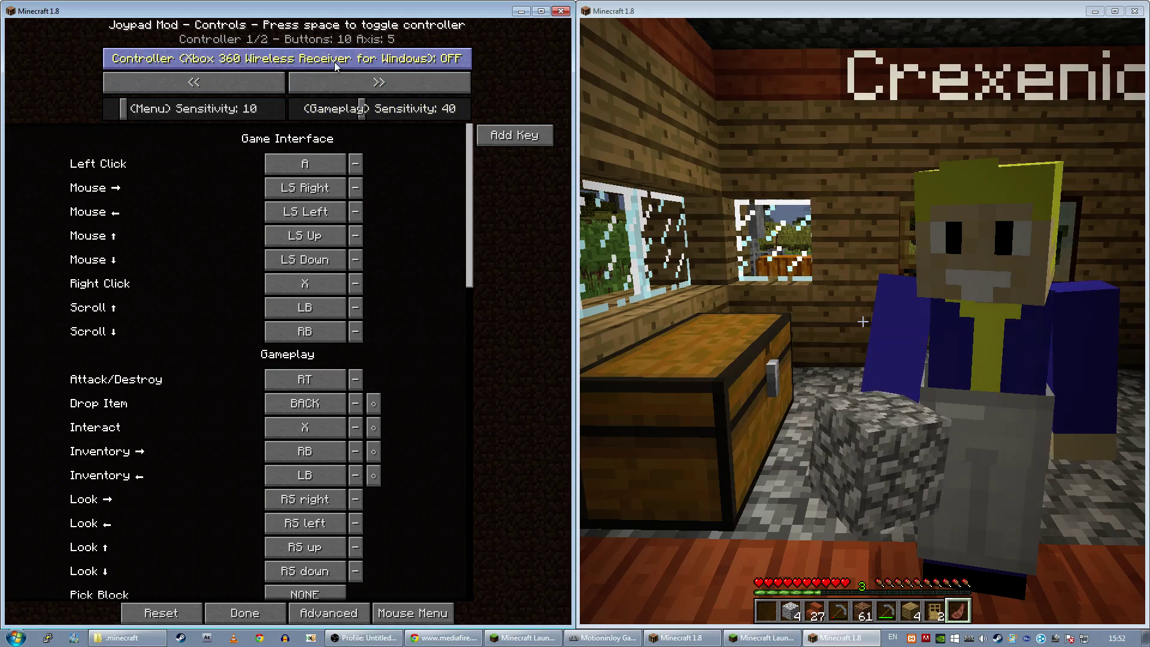
pyautogui.click(315, 62)
pyautogui.press('Escape')
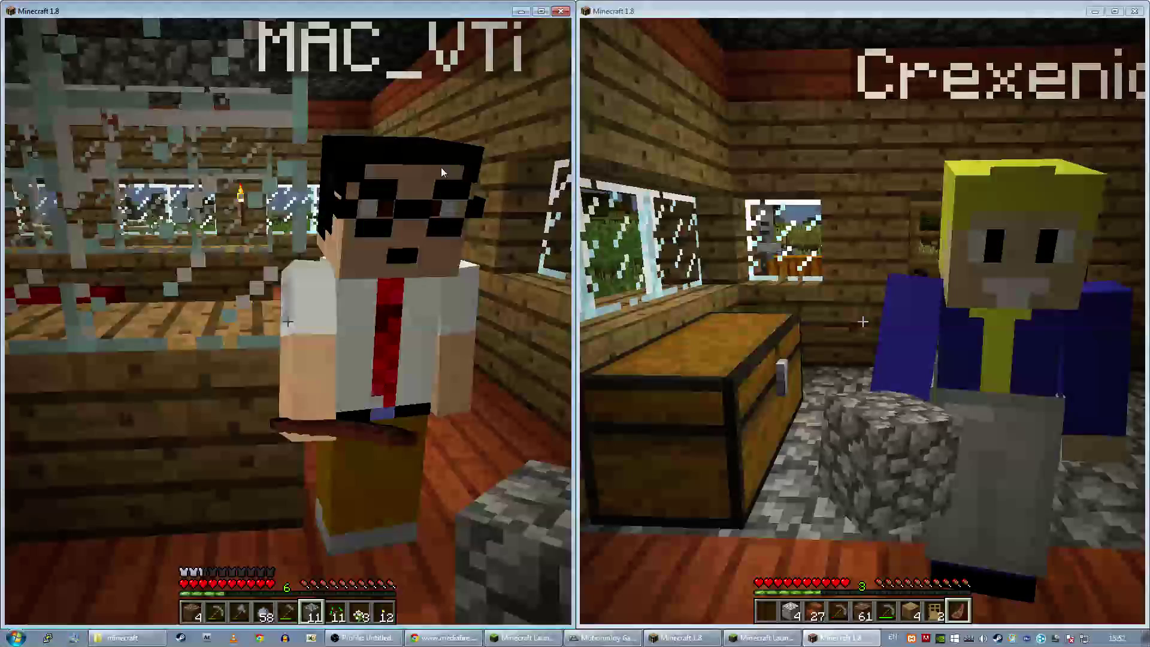
# Recheck the second game's controller setting in its Joypad Mod controls, return to play and pause the game again.
pyautogui.press('Escape')
pyautogui.click(228, 275)
pyautogui.click(384, 236)
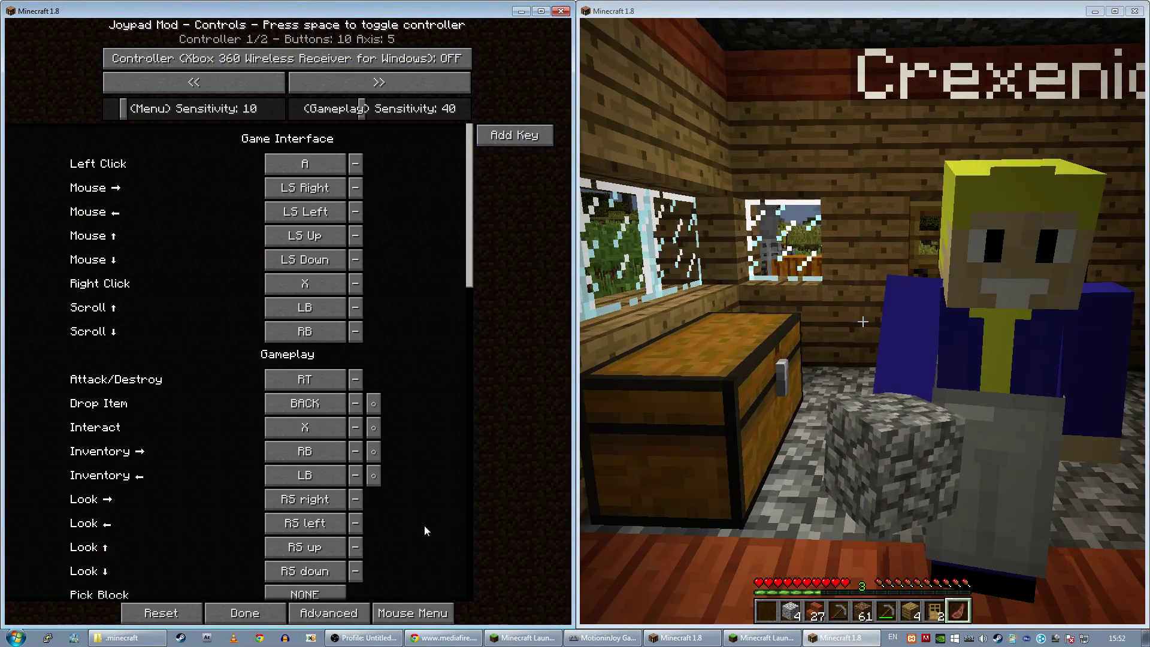
pyautogui.press('Escape')
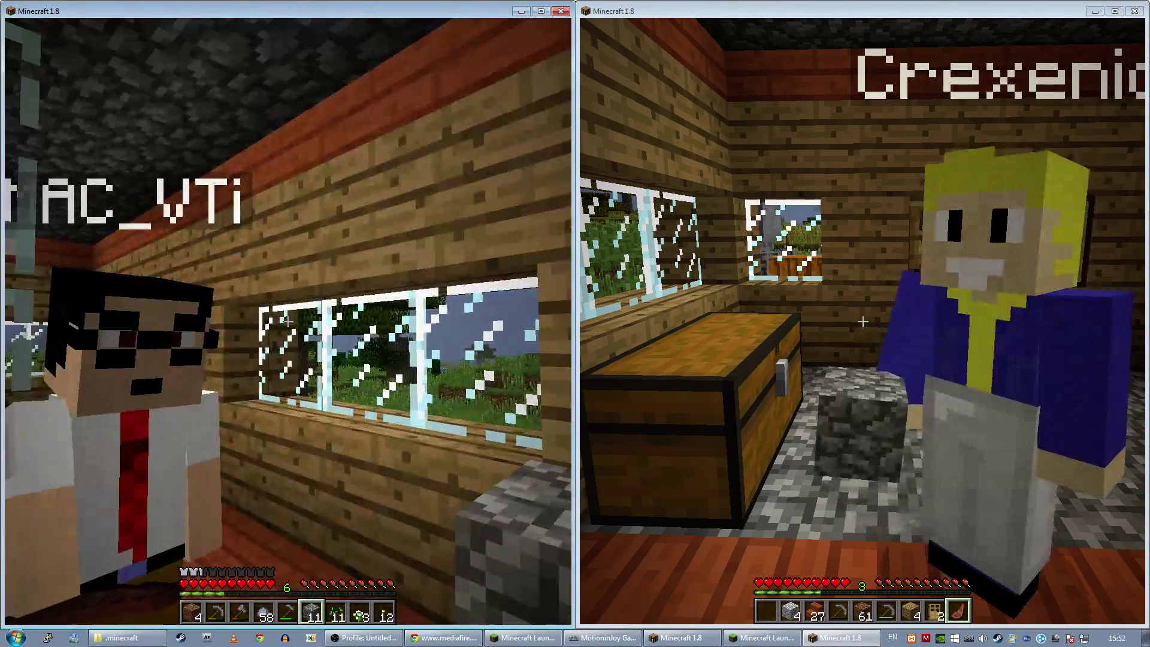
pyautogui.press('Escape')
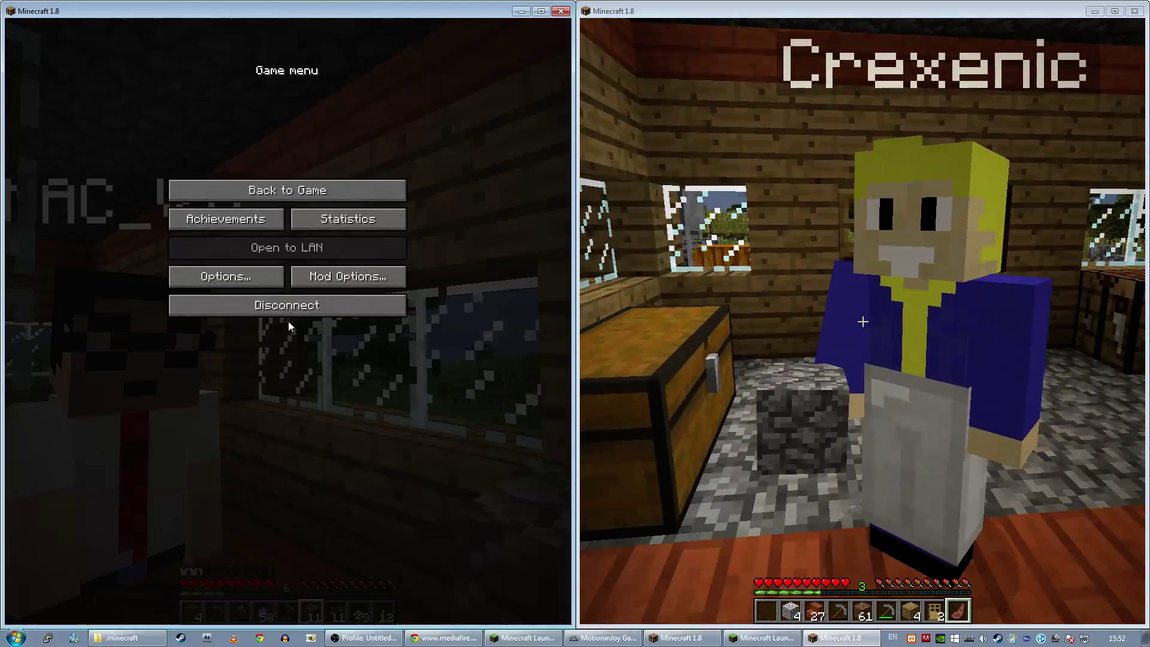
# Open the hosting game's Joypad Mod controls, step through the controllers and set the Xbox 360 controller to OFF.
pyautogui.click(778, 279)
pyautogui.press('Escape')
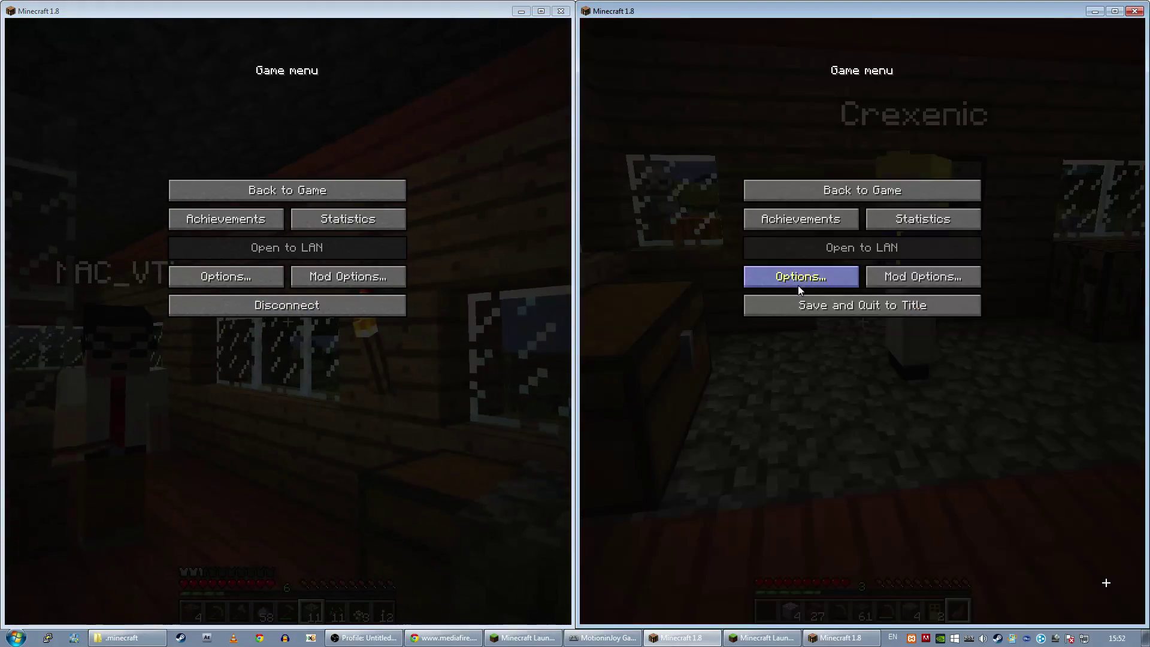
pyautogui.click(807, 280)
pyautogui.click(982, 238)
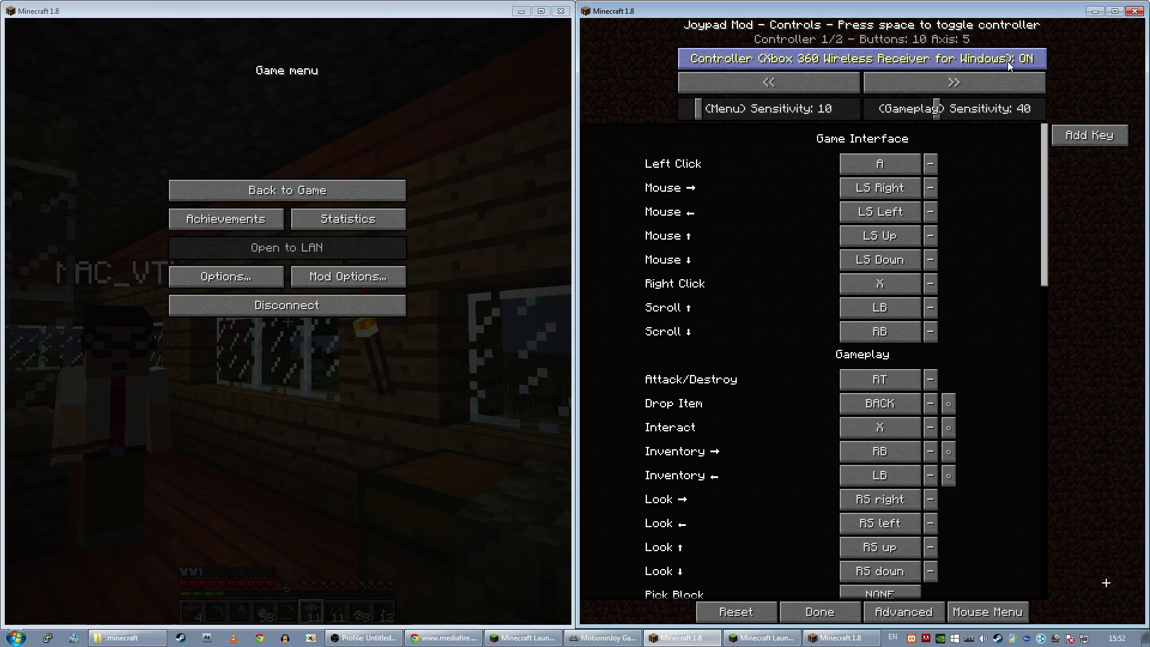
pyautogui.click(950, 82)
pyautogui.click(838, 84)
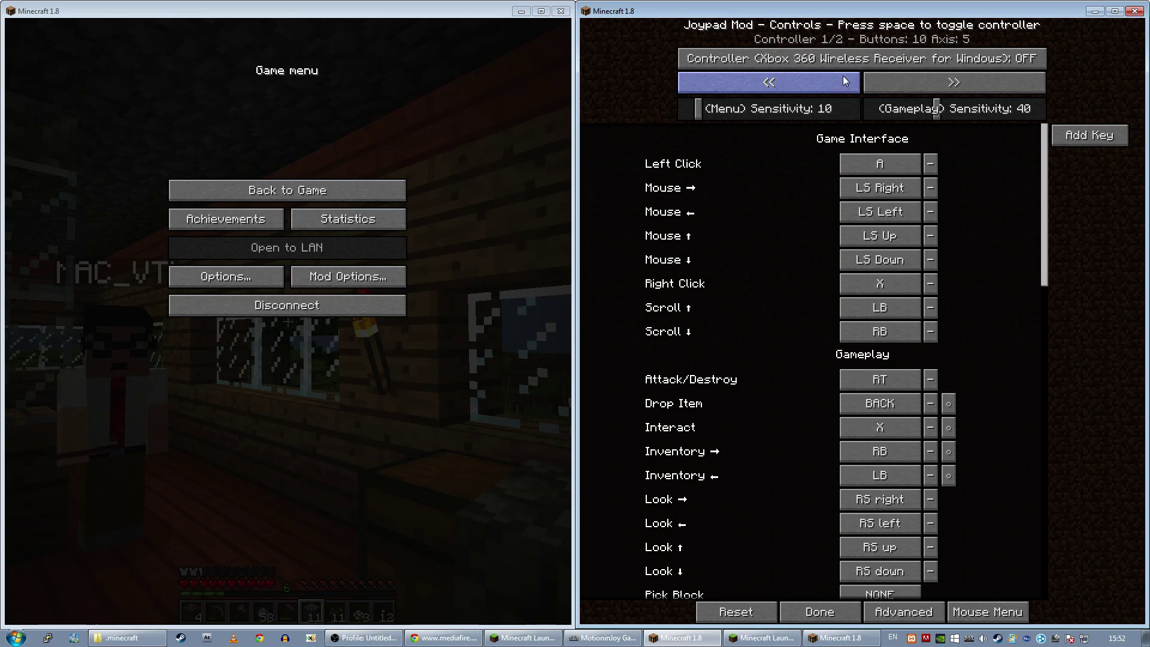
# Leave the hosting game's Joypad Mod controls and options, pause that game again and resume the second game.
pyautogui.click(836, 619)
pyautogui.click(831, 327)
pyautogui.click(838, 190)
pyautogui.press('Escape')
pyautogui.click(324, 192)
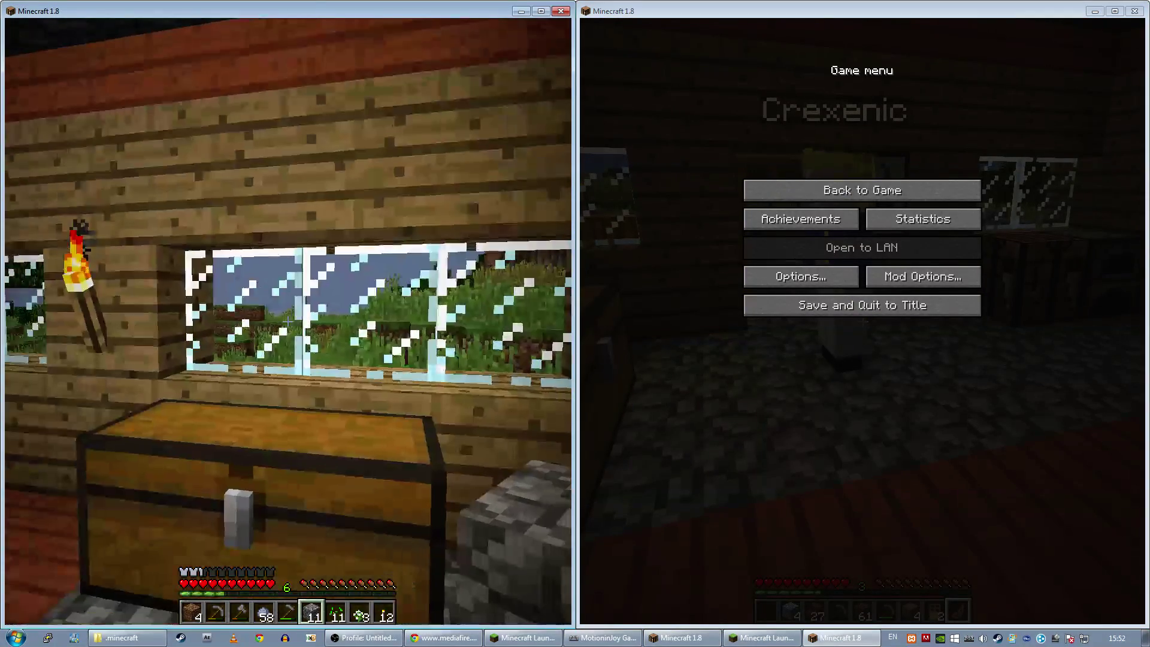
# Alternate between the two games, resuming and pausing each in turn to test which one responds to its player's controls.
pyautogui.press('Escape')
pyautogui.press('Escape')
pyautogui.press('Escape')
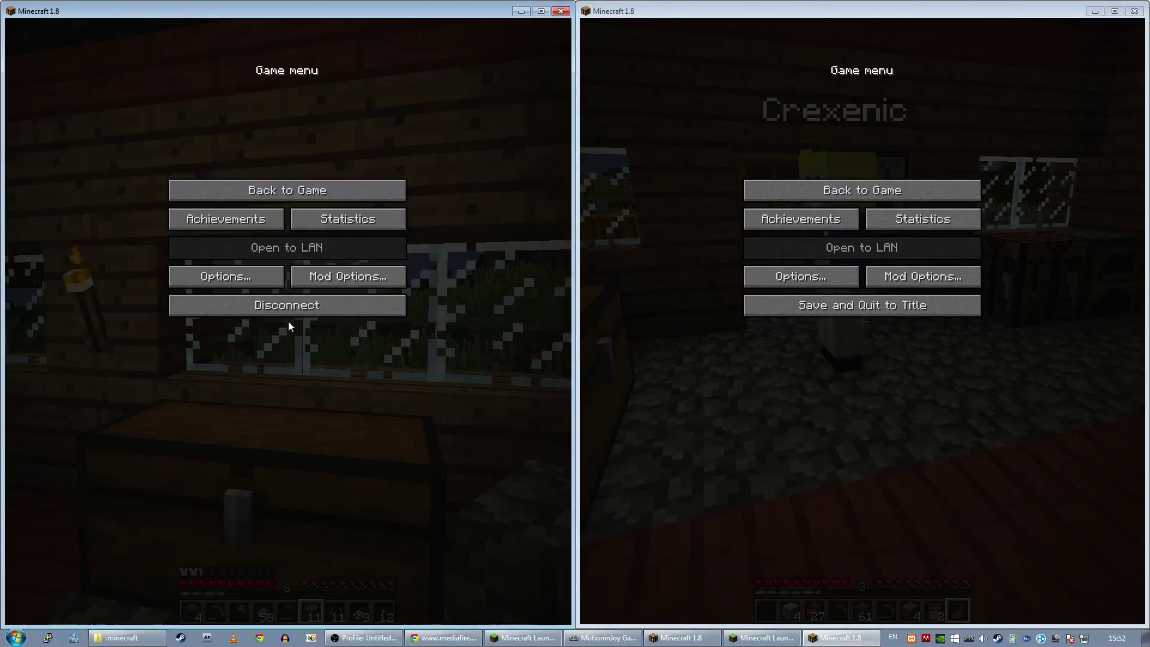
pyautogui.click(788, 200)
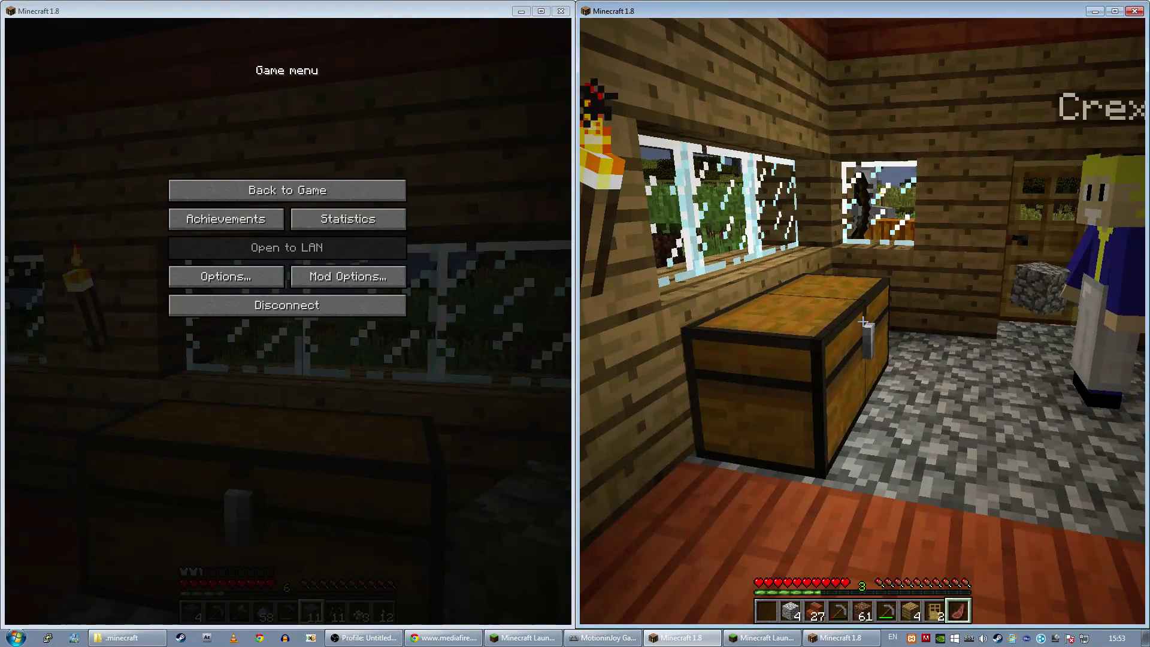
pyautogui.press('Escape')
pyautogui.click(541, 222)
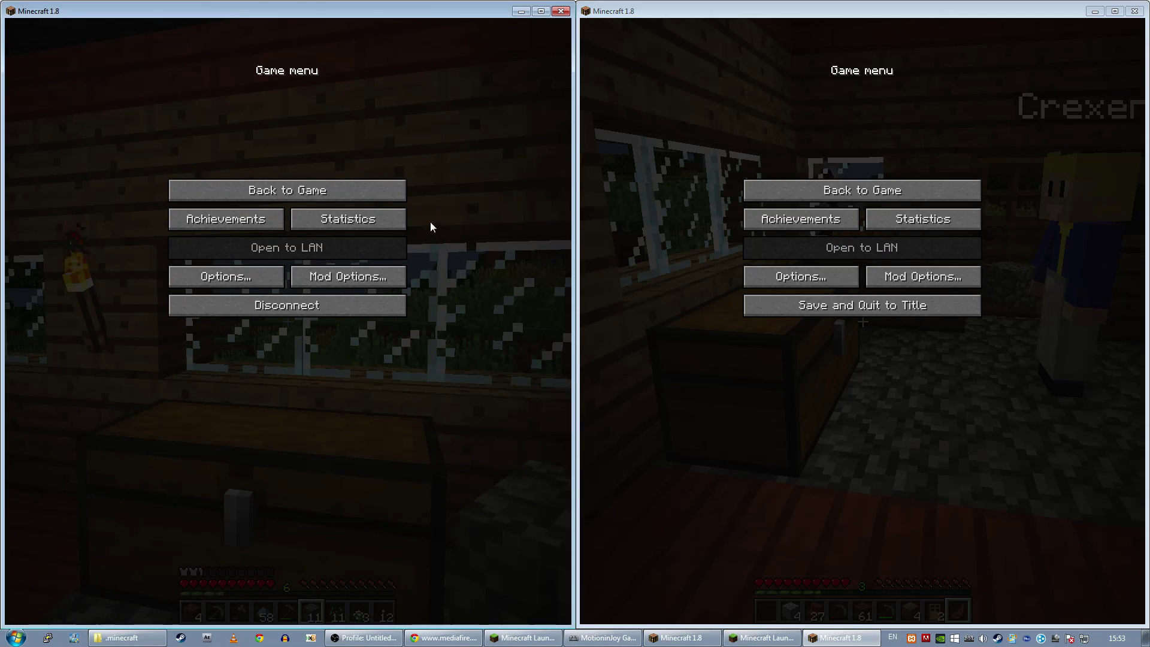
pyautogui.click(398, 193)
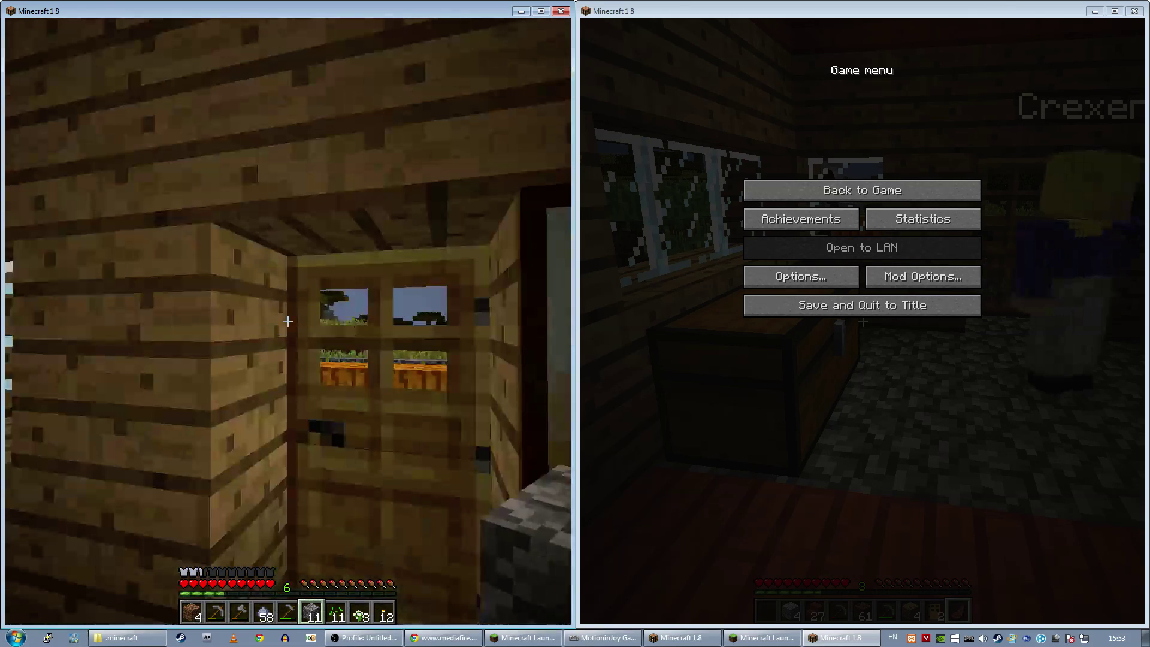
pyautogui.press('Escape')
# Leave the hosting game's mod options, open its Controls settings from the game options and return to play.
pyautogui.click(886, 277)
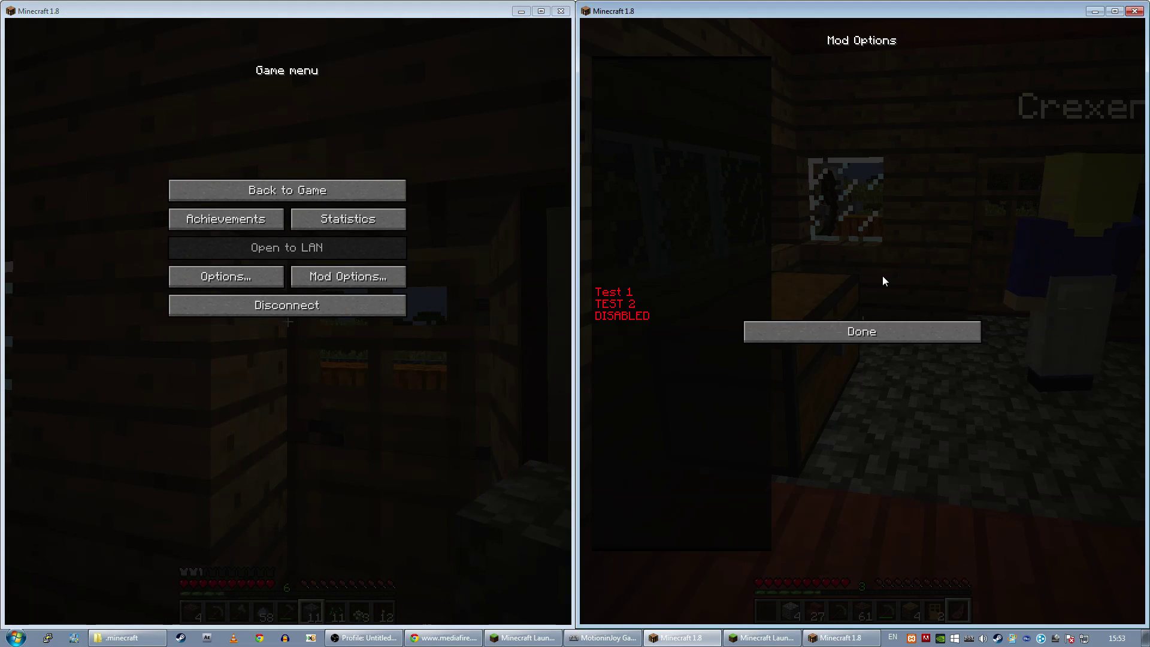
pyautogui.click(785, 328)
pyautogui.click(829, 276)
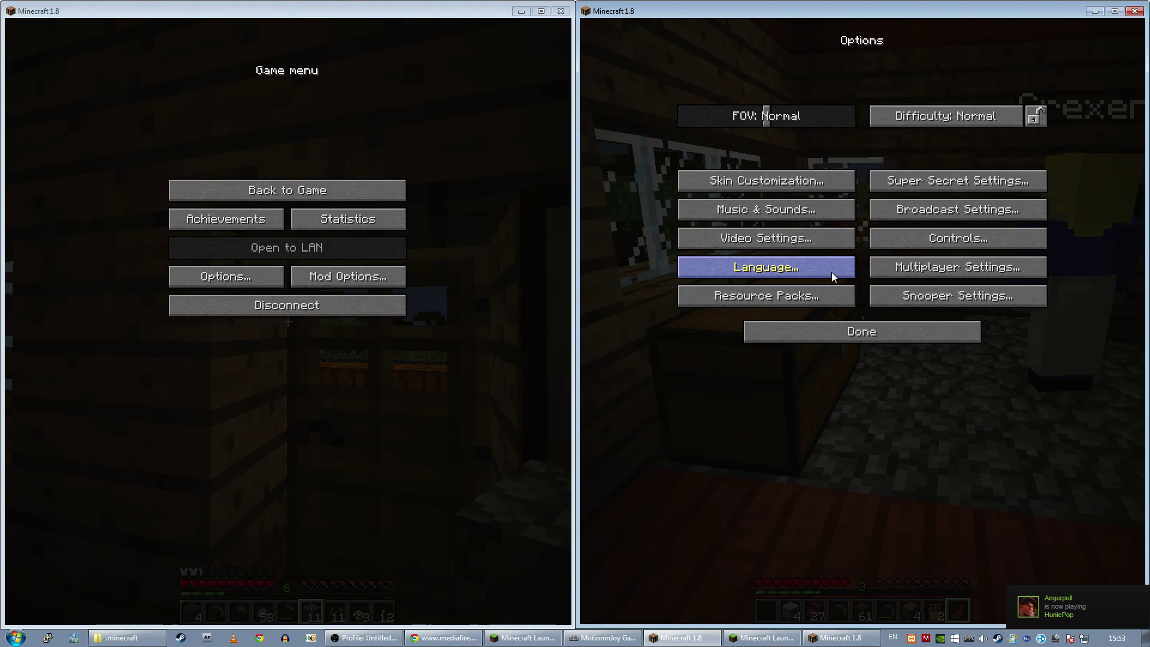
pyautogui.click(981, 233)
pyautogui.press('Escape')
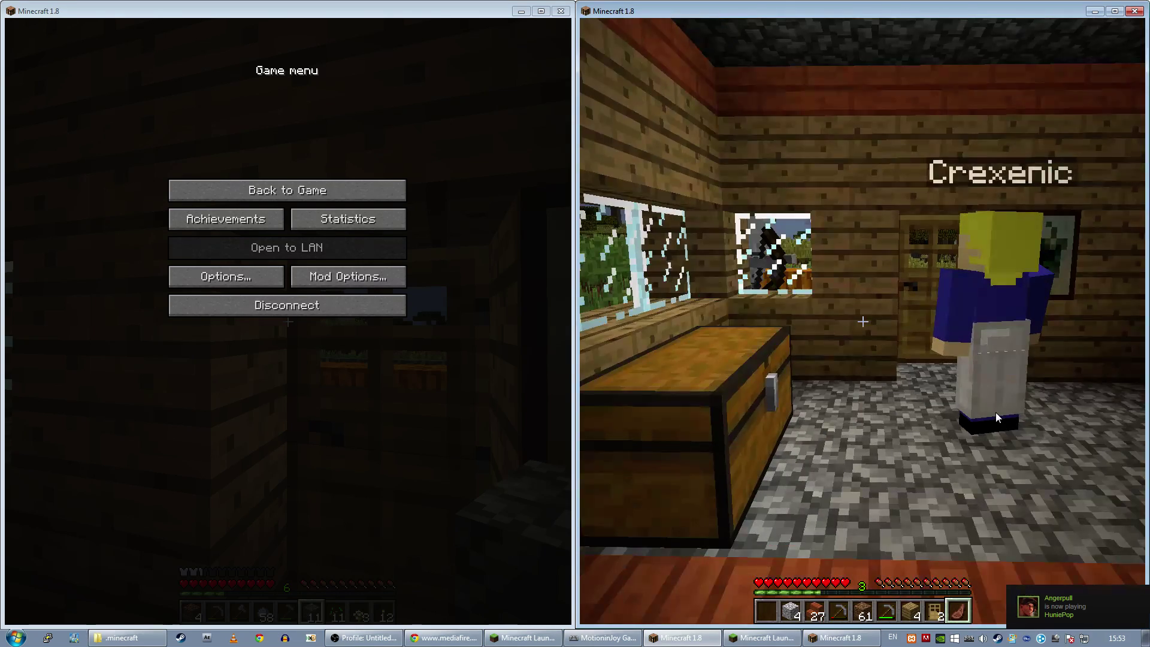
# Pause the hosting game once more, resume it and resume the second game so both players are in play.
pyautogui.press('Escape')
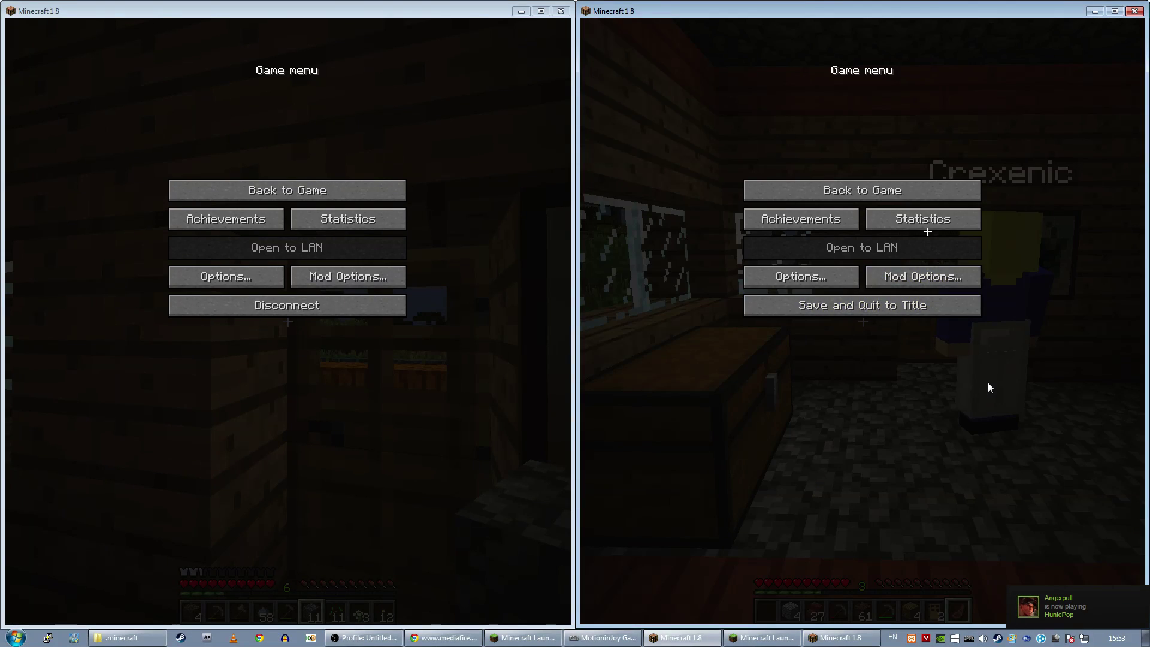
pyautogui.click(931, 183)
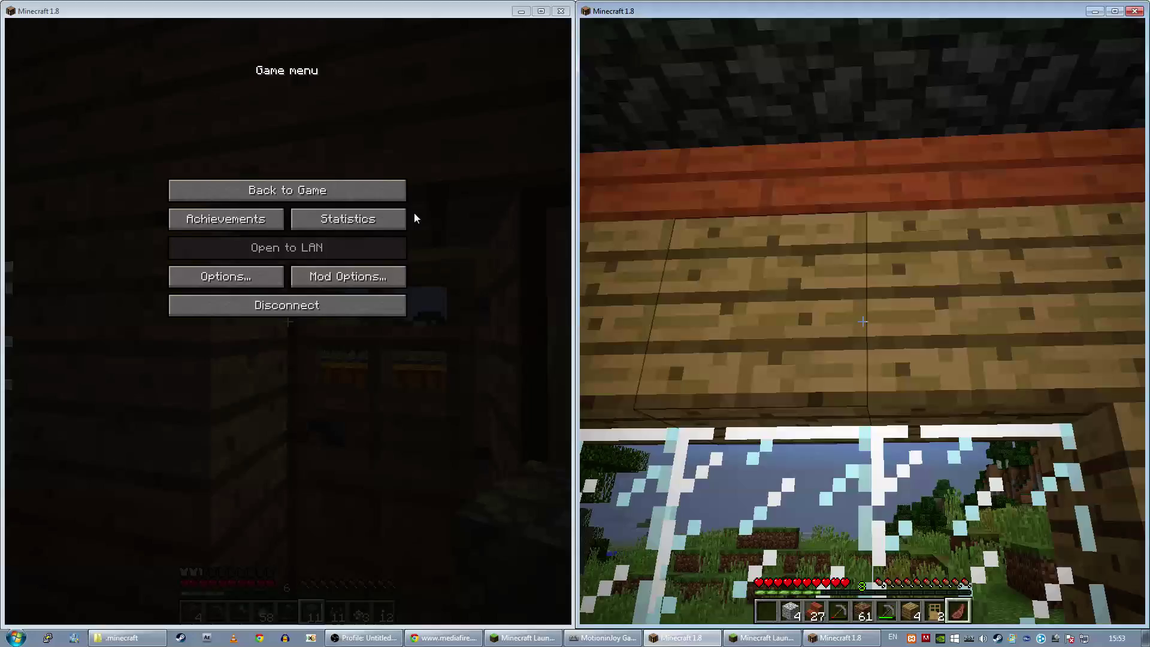
pyautogui.click(371, 191)
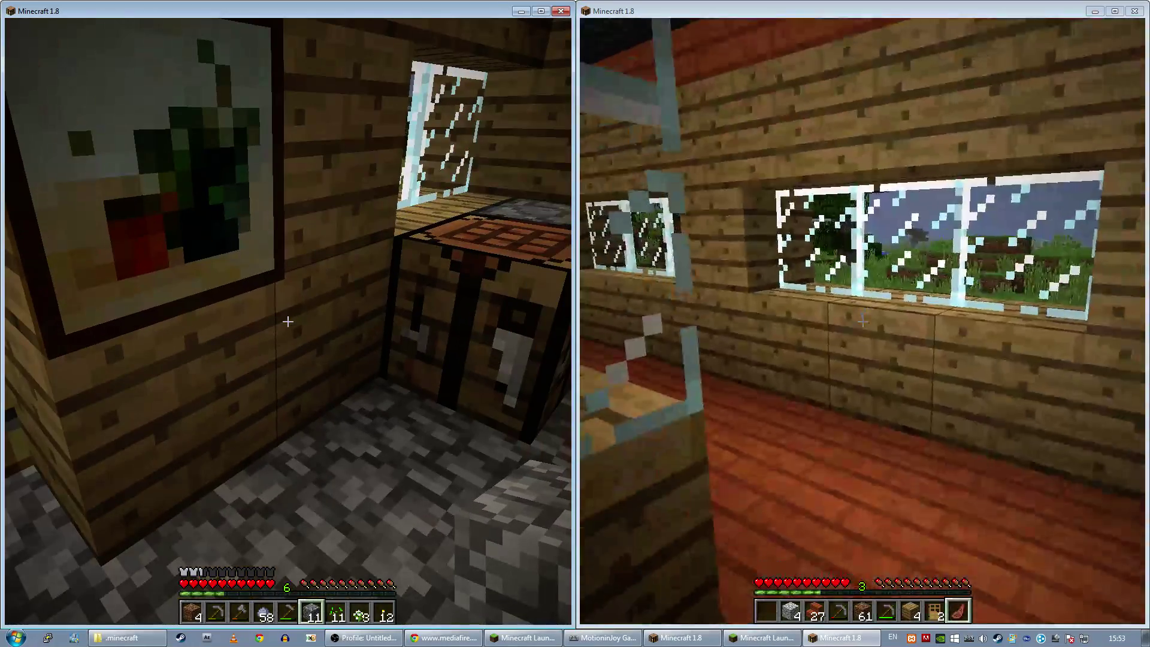